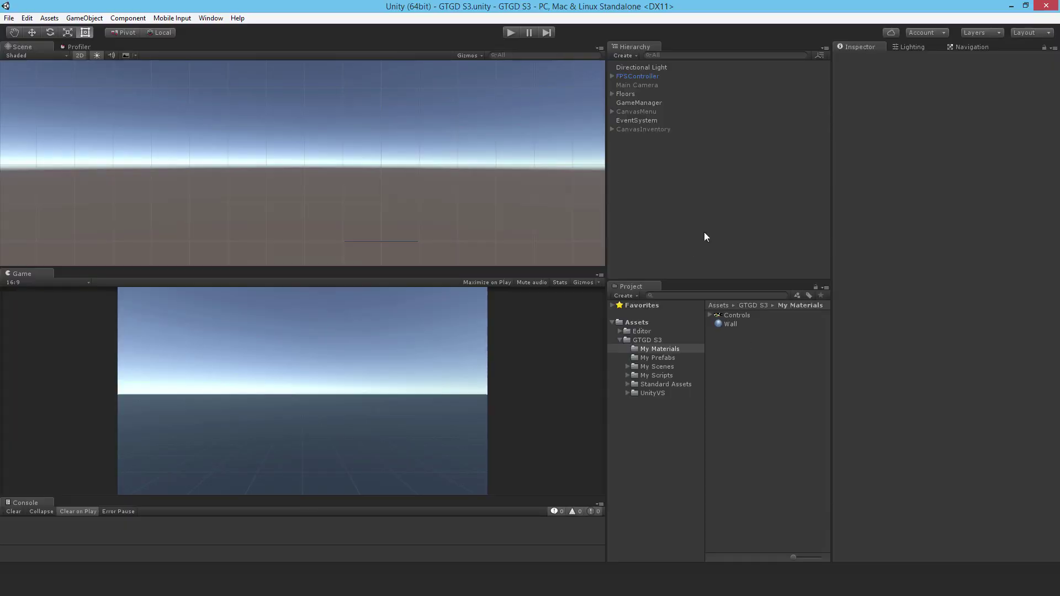
Enable CanvasMenu, then view the Controls.png sprite import settings from My Materials
click(624, 113)
click(855, 58)
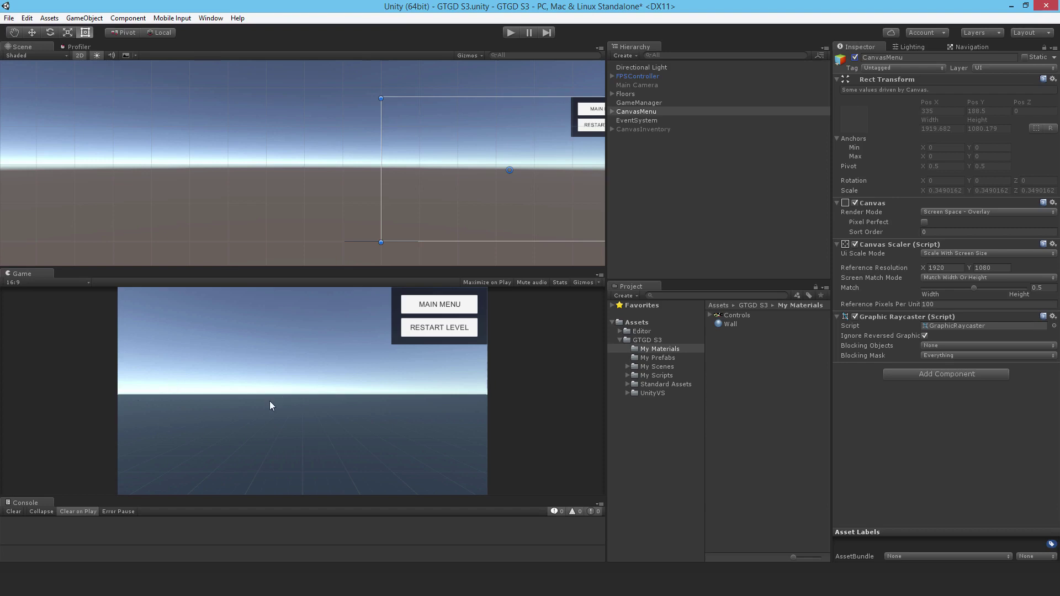
click(734, 316)
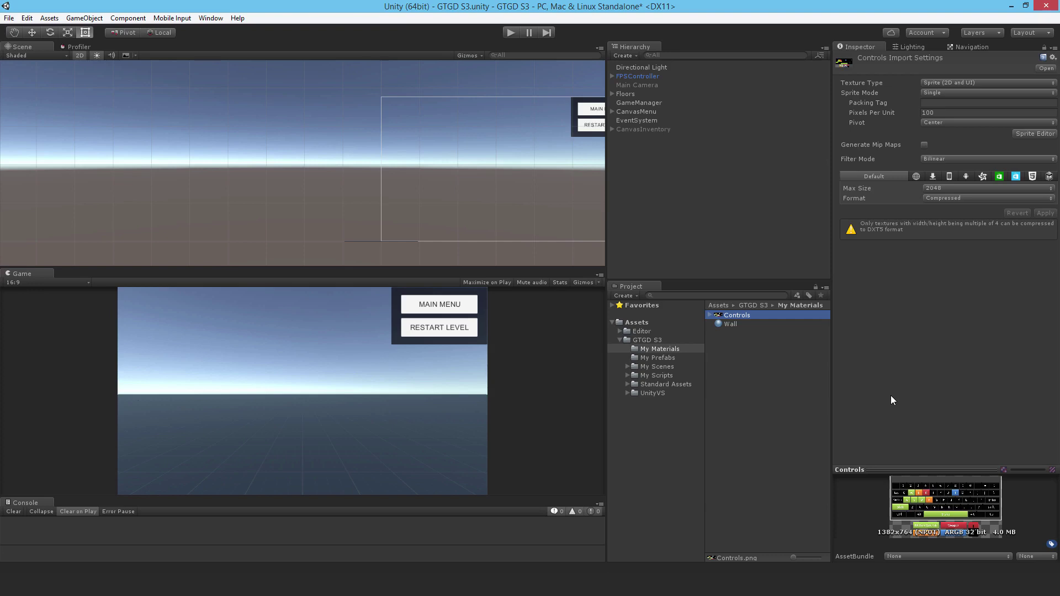
Add a UI Panel under CanvasMenu and name it Panel Instructions
click(612, 111)
right_click(641, 112)
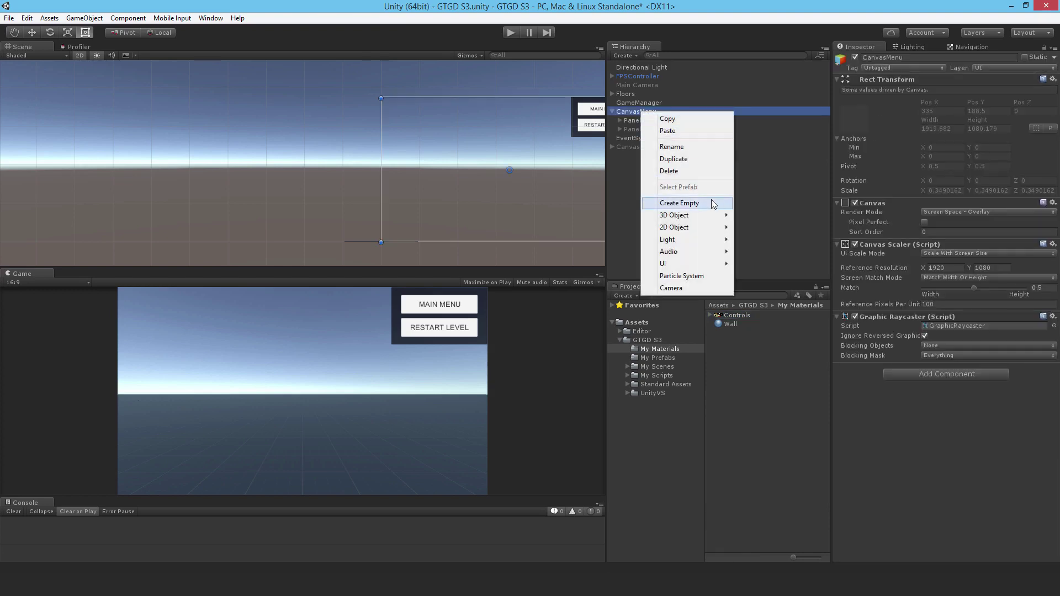
mouse_move(712, 264)
click(758, 385)
click(891, 58)
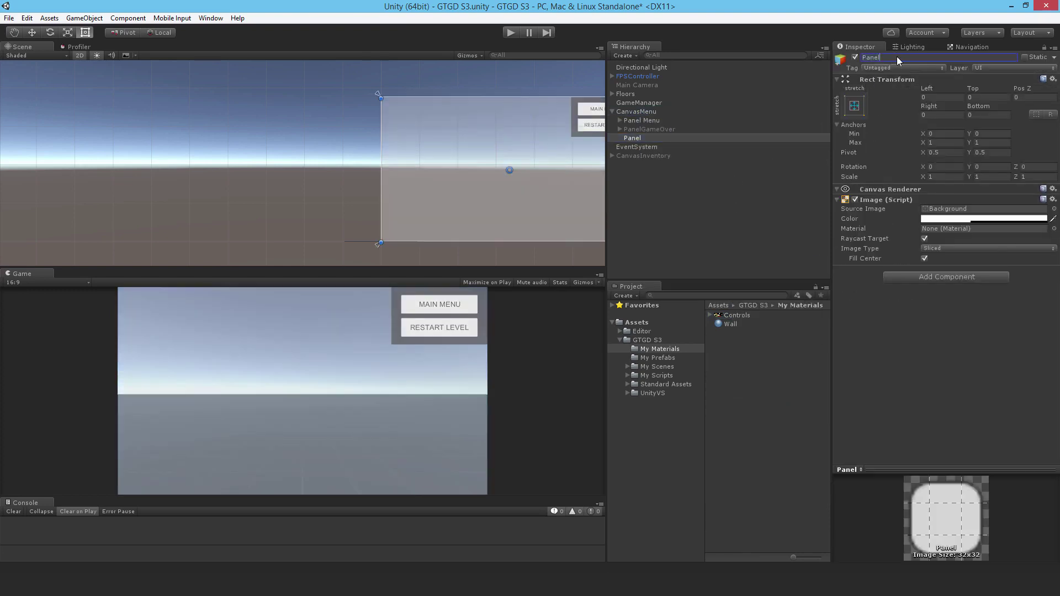
text(Panel Instructions)
key(Return)
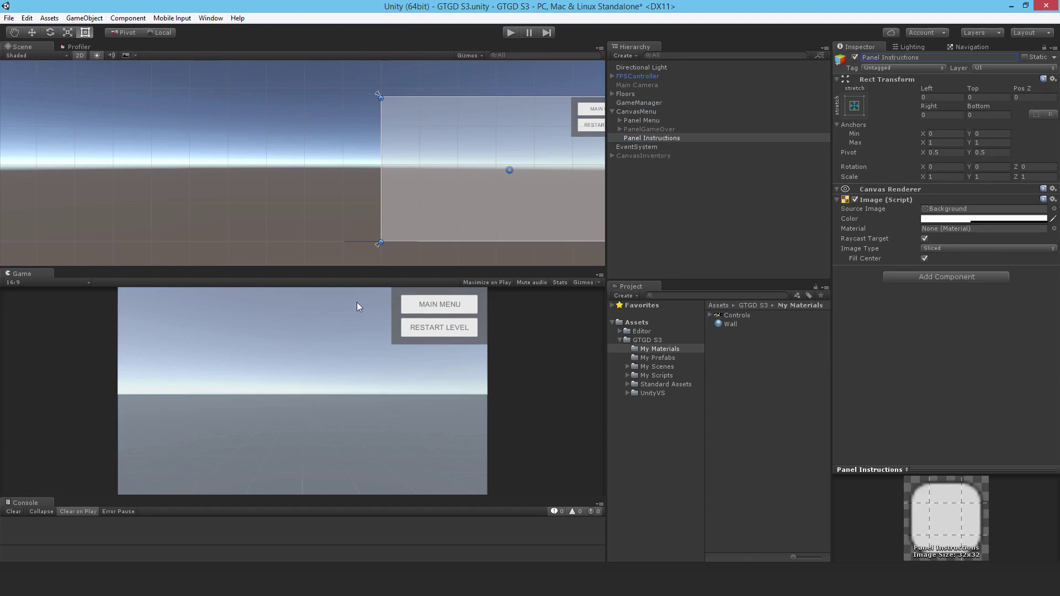
Anchor the panel to the top-left corner and size it 1200 by 900
click(854, 105)
click(893, 192)
key(alt)
click(957, 114)
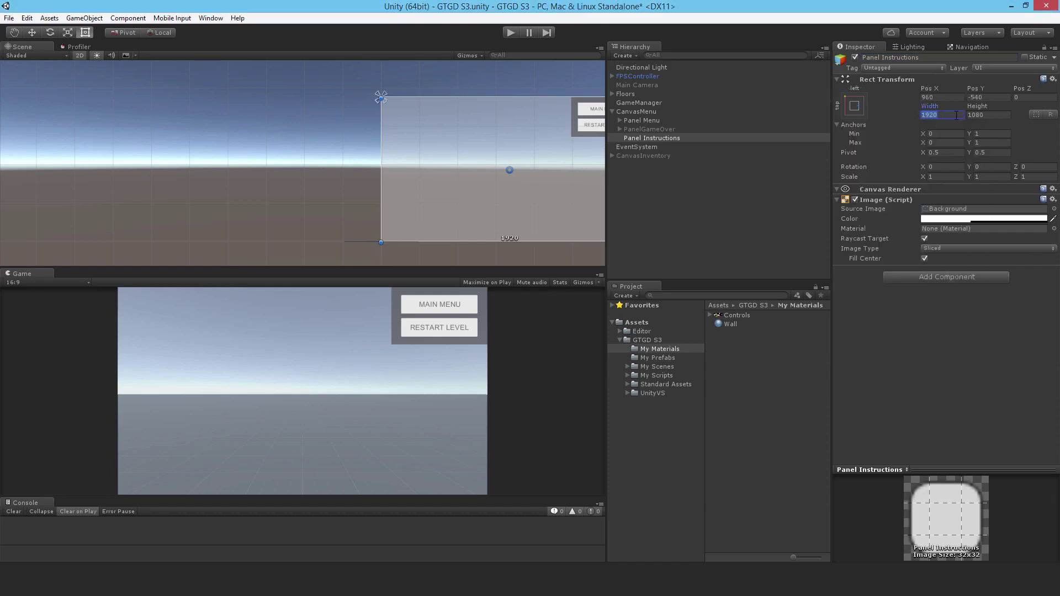
text(1200)
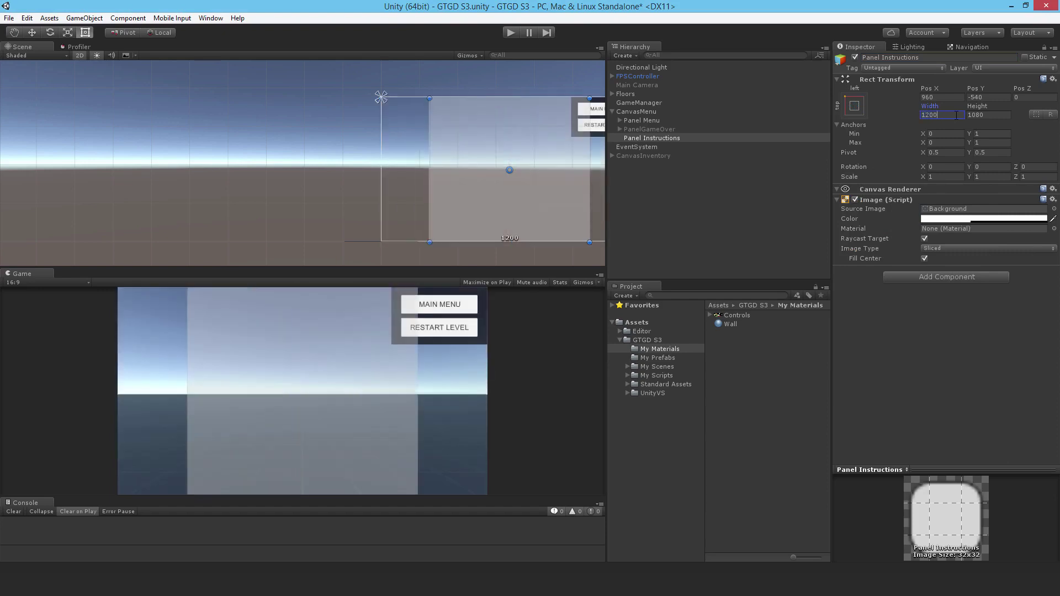
key(Tab)
text(900)
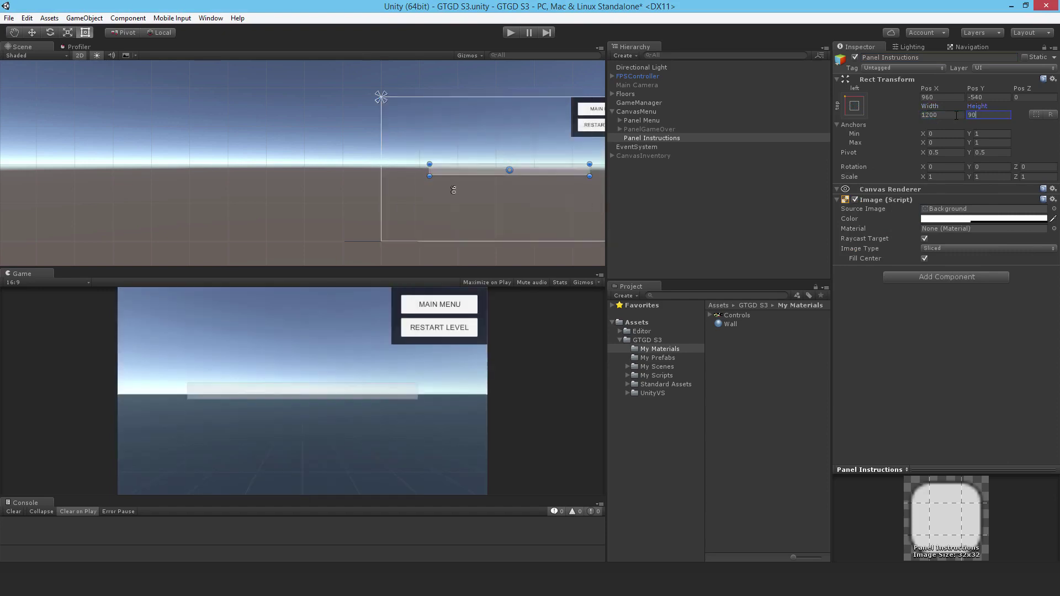
click(854, 106)
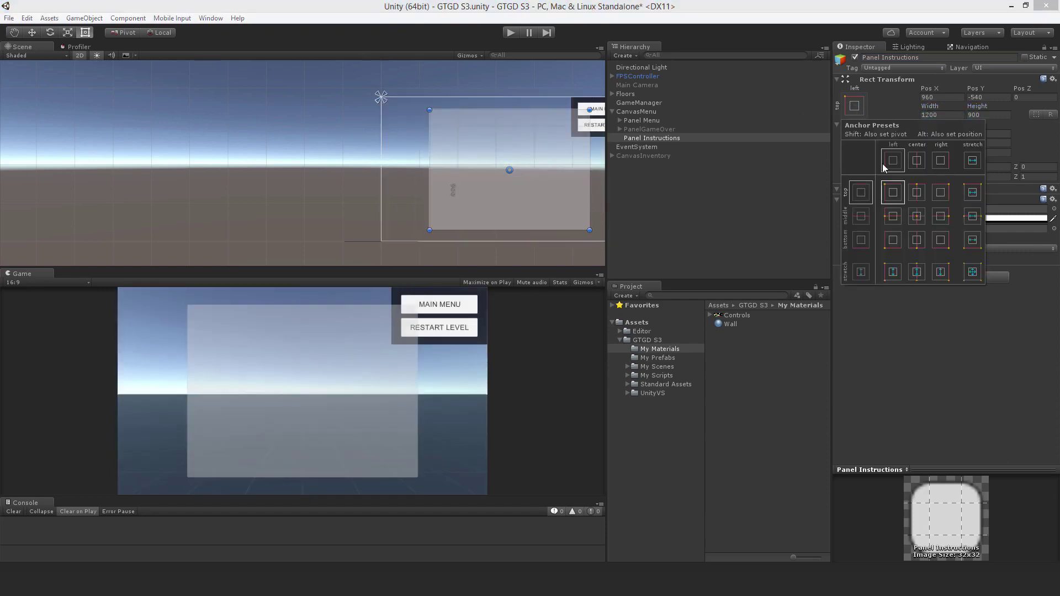
alt+click(896, 196)
Set the panel colour to RGBA 20, 20, 20, 200
click(1027, 220)
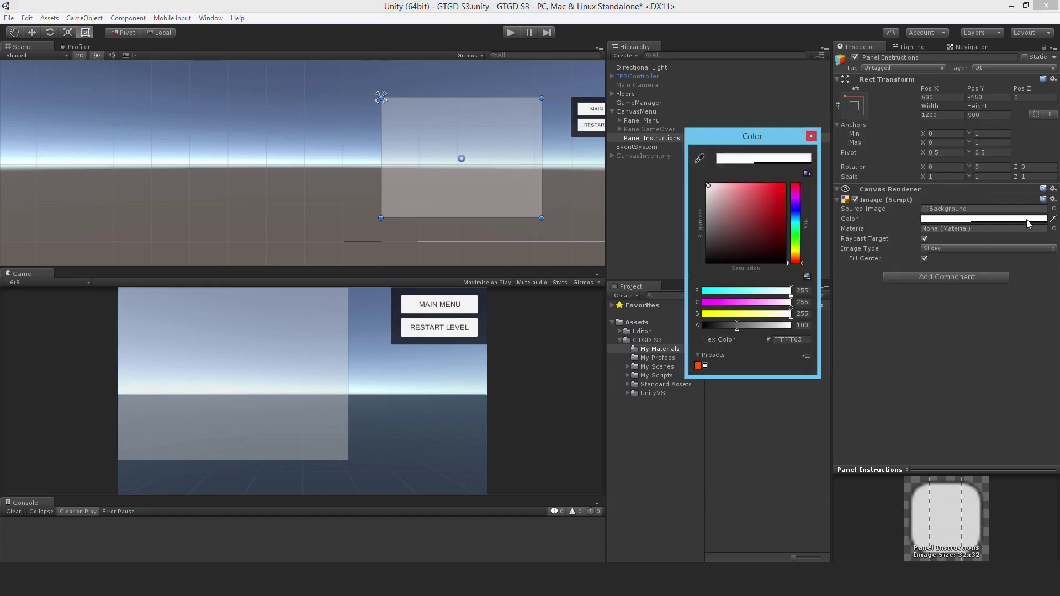
click(810, 291)
text(20)
key(Tab)
text(20)
key(Tab)
text(20)
key(Tab)
text(200)
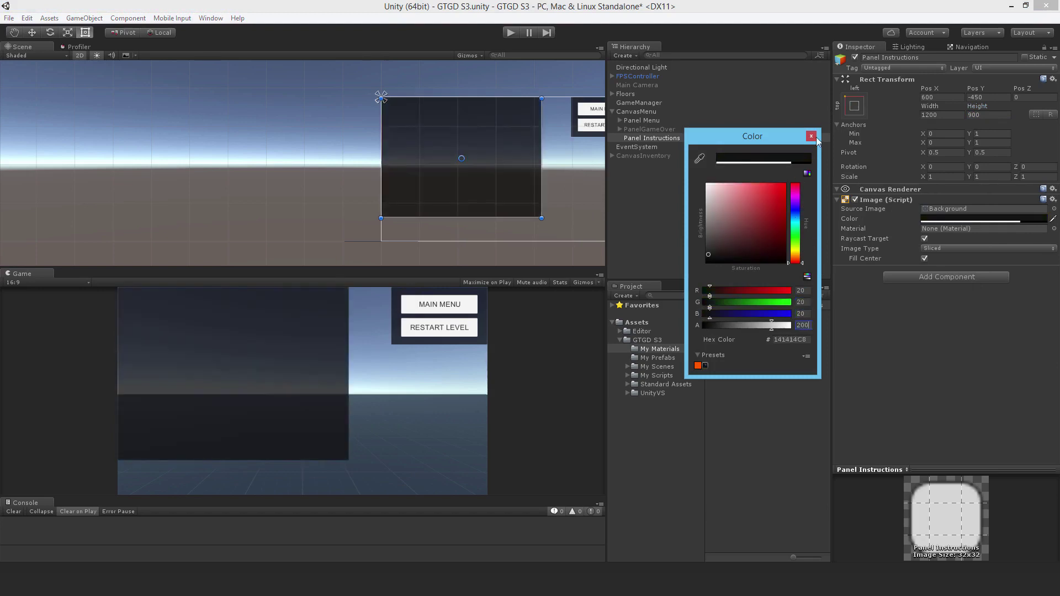
click(812, 136)
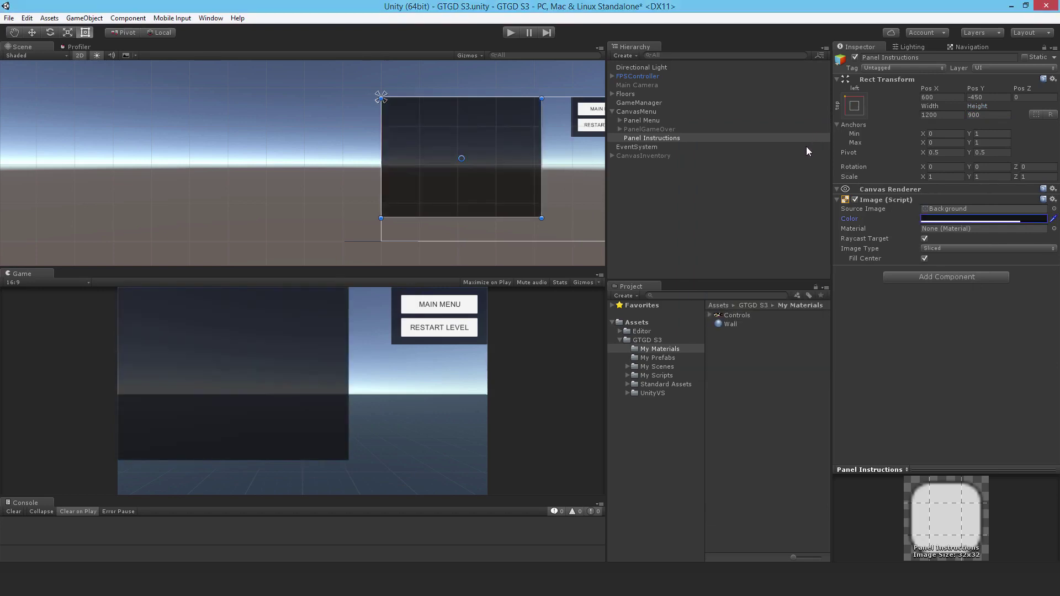
Add a UI Text under Panel Instructions reading INSTRUCTIONS
right_click(671, 140)
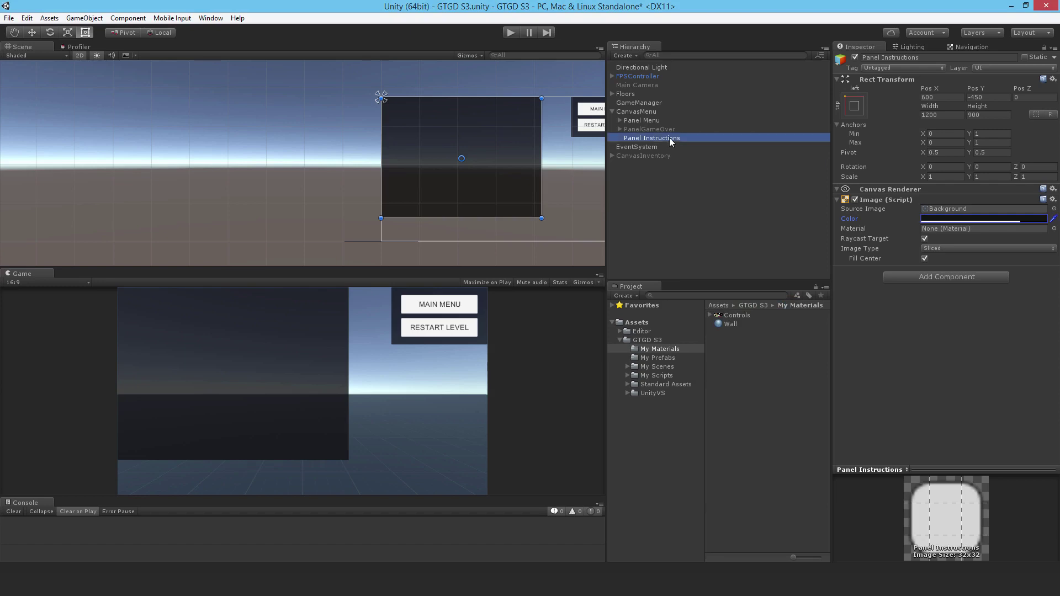
mouse_move(718, 291)
click(784, 291)
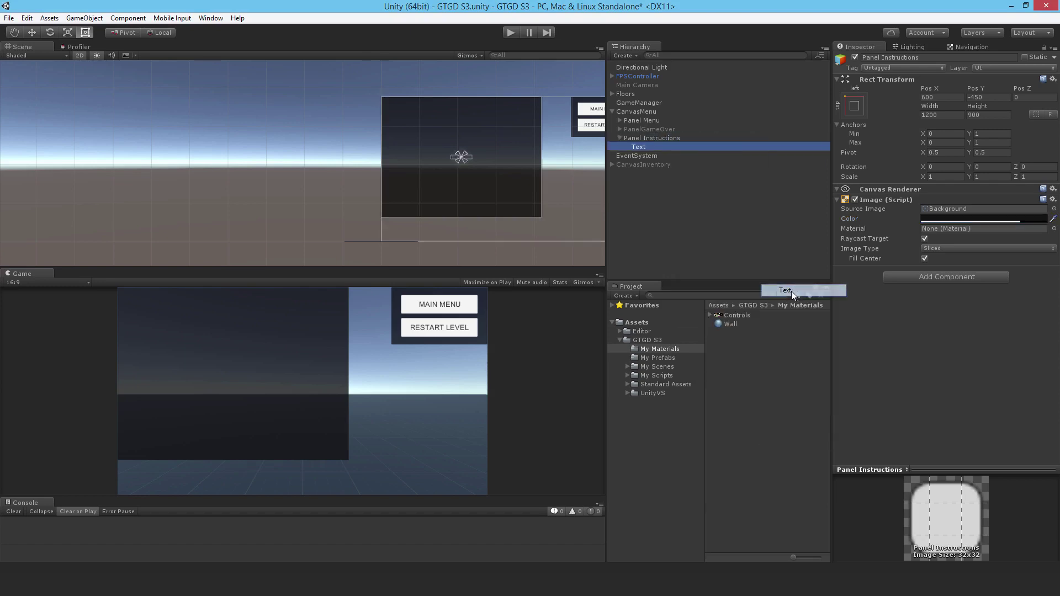
click(907, 219)
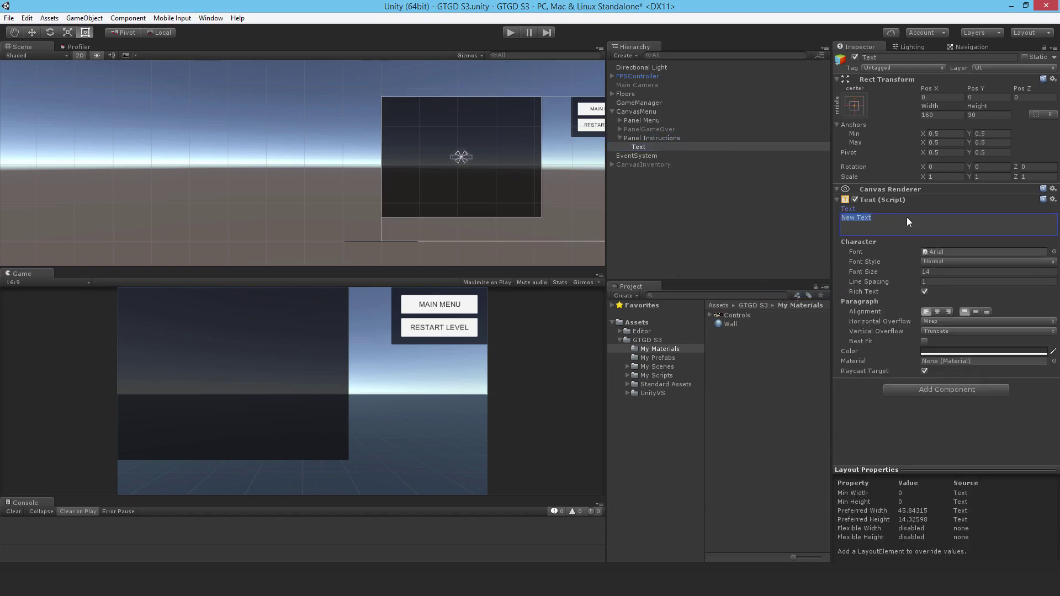
text(INSTRUCTIONS)
click(924, 342)
Make the heading Best Fit, white, and centred horizontally and vertically
click(925, 342)
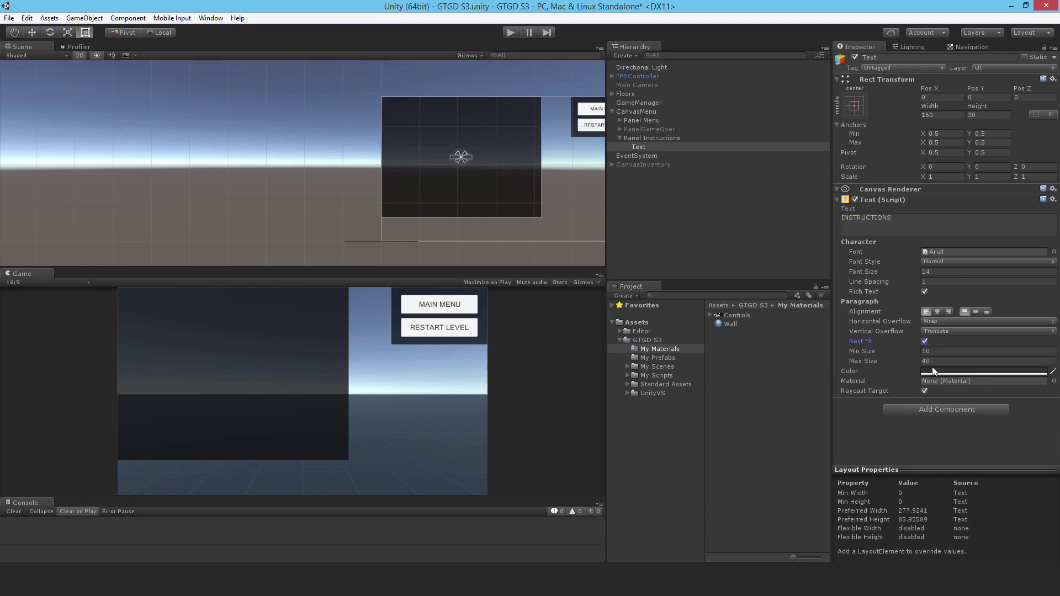
click(933, 370)
click(708, 186)
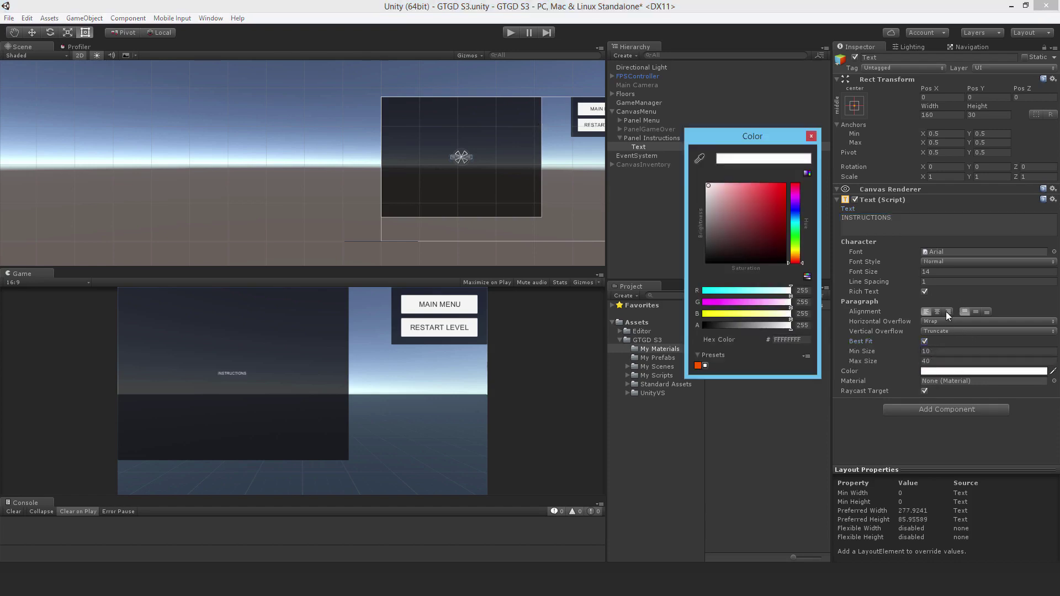
click(939, 311)
click(977, 312)
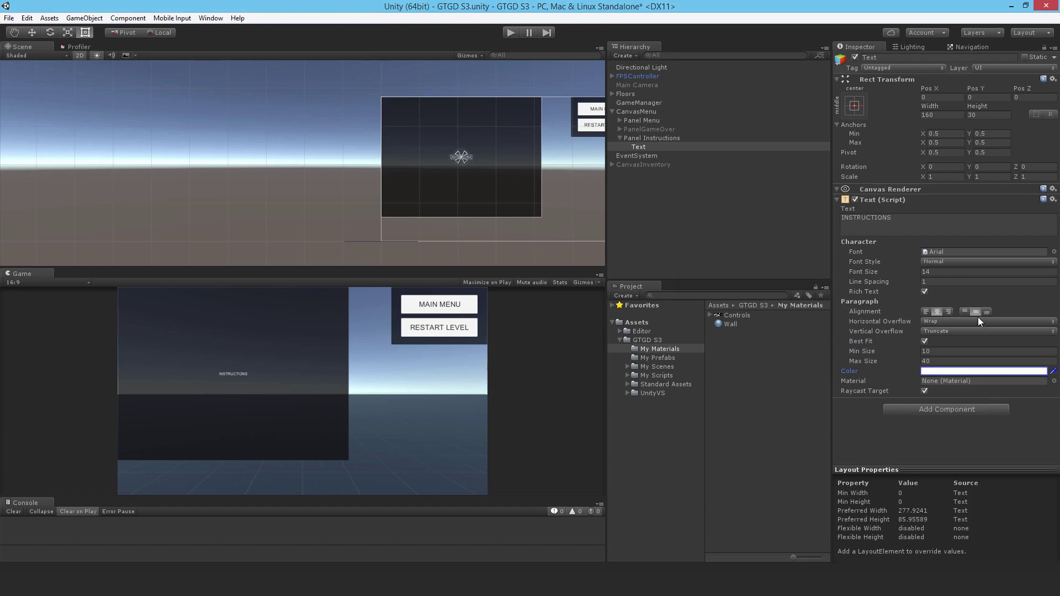
Stretch the heading across the panel's top with height 100
click(854, 107)
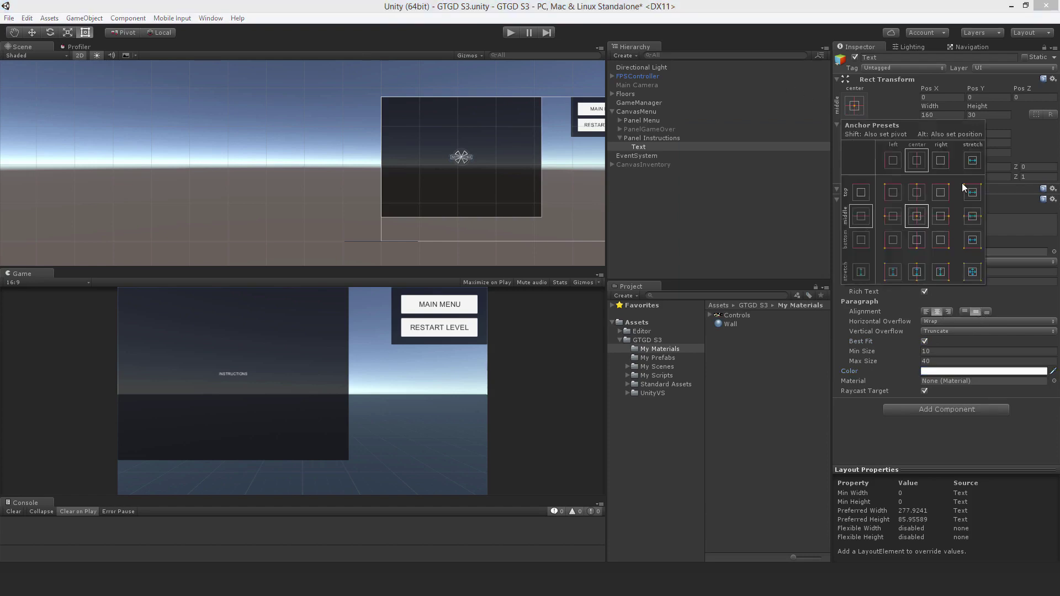
click(973, 194)
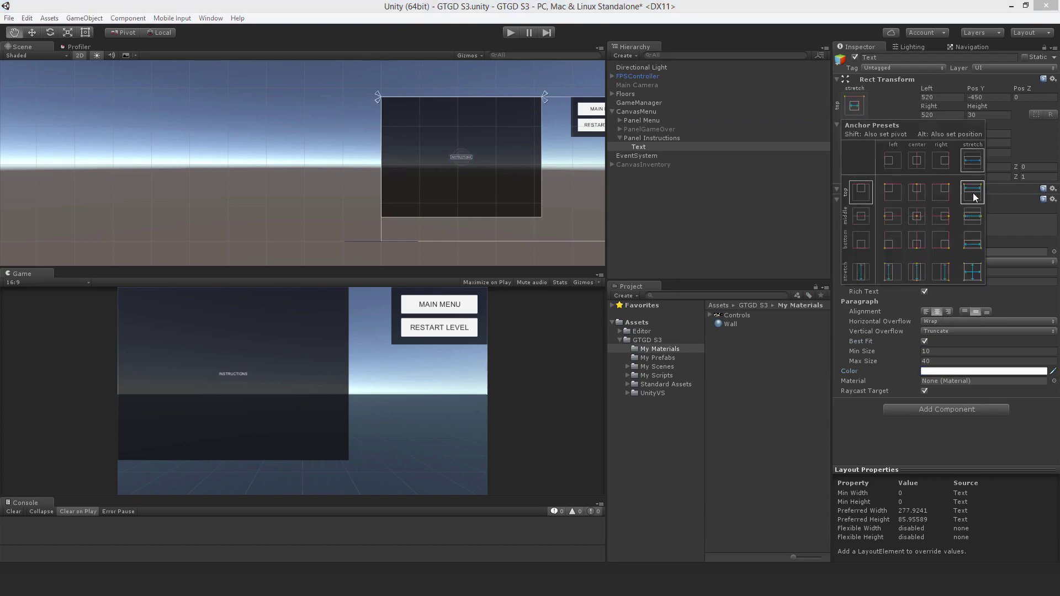
alt+click(967, 189)
click(995, 115)
text(100)
click(855, 106)
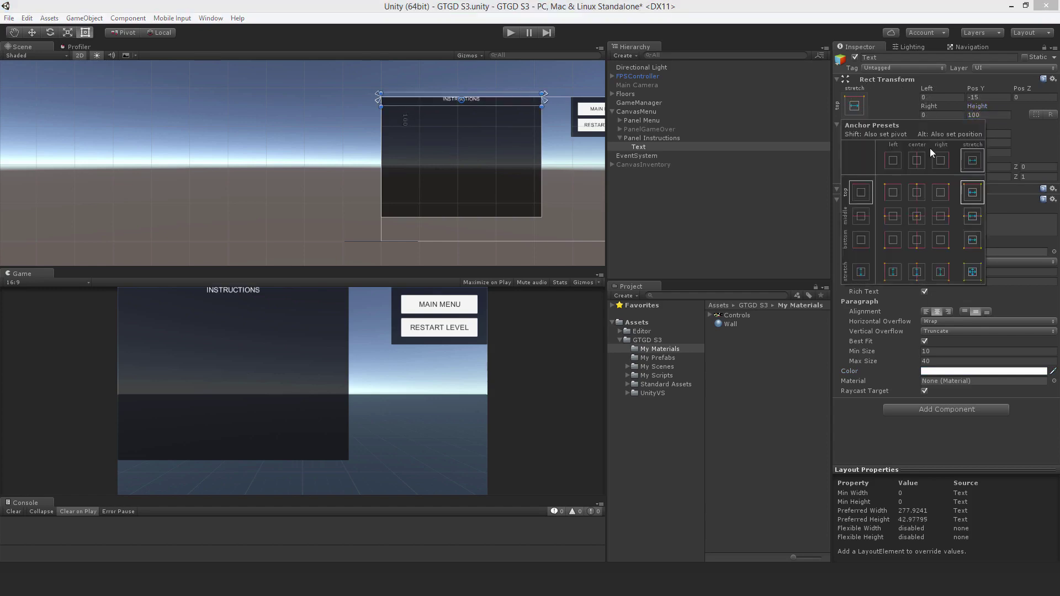
alt+click(972, 192)
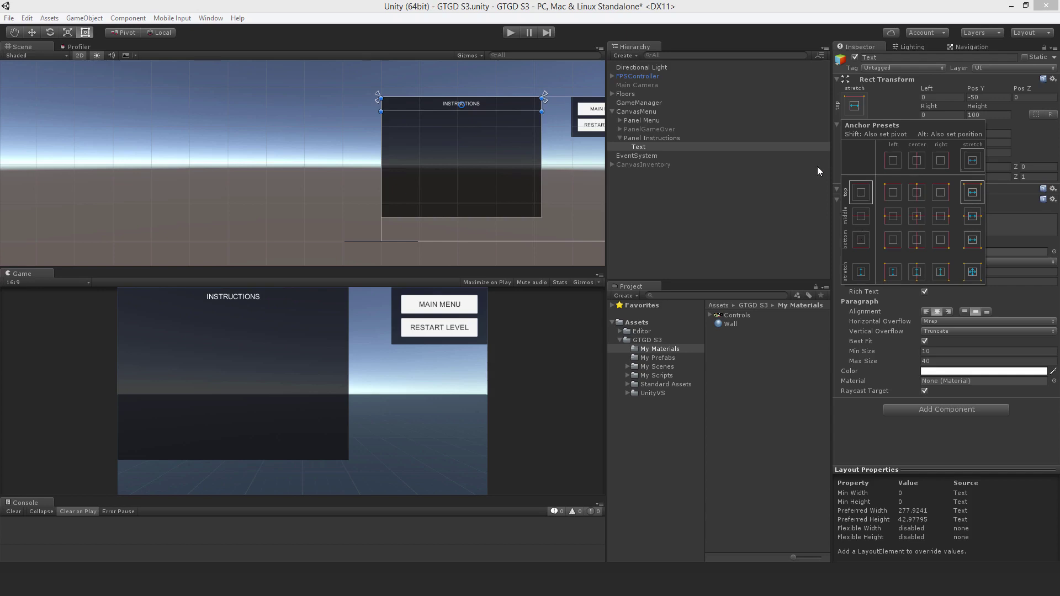
click(644, 145)
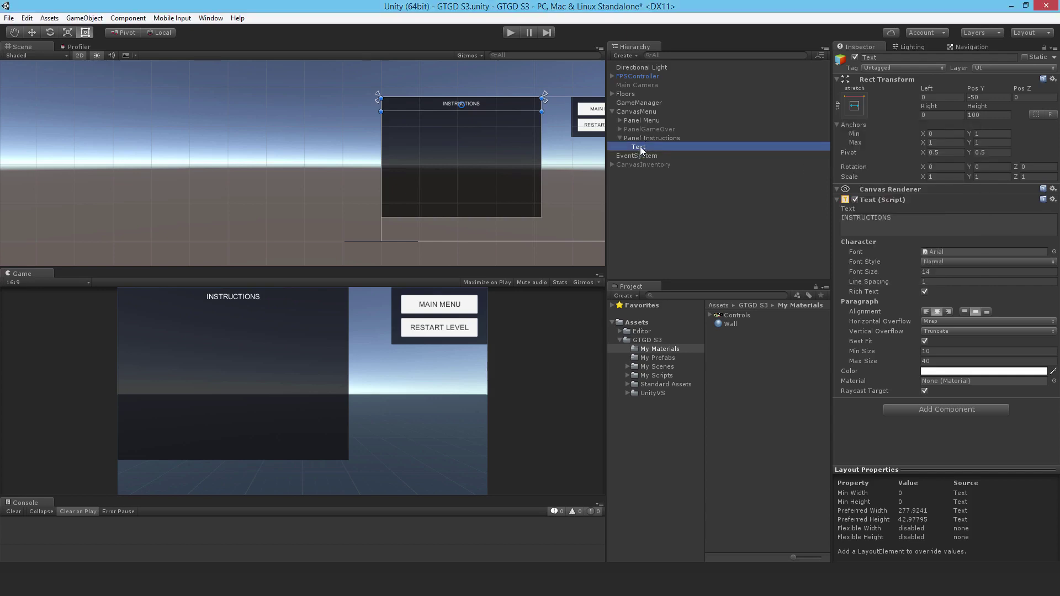
click(642, 138)
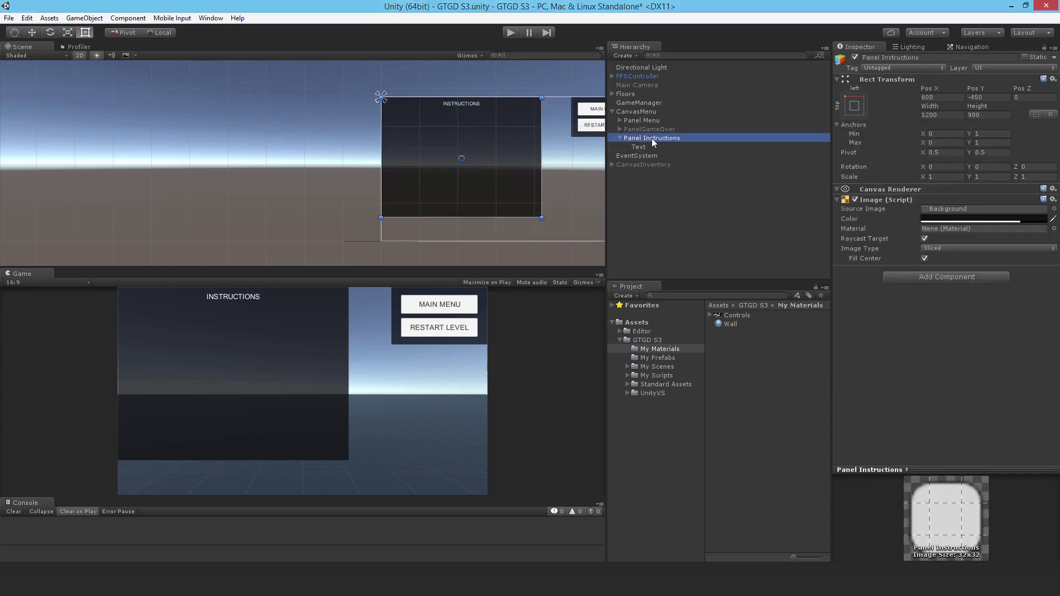
Add a Scroll View inside Panel Instructions, height 800, stretched to fill the panel
right_click(652, 138)
mouse_move(714, 291)
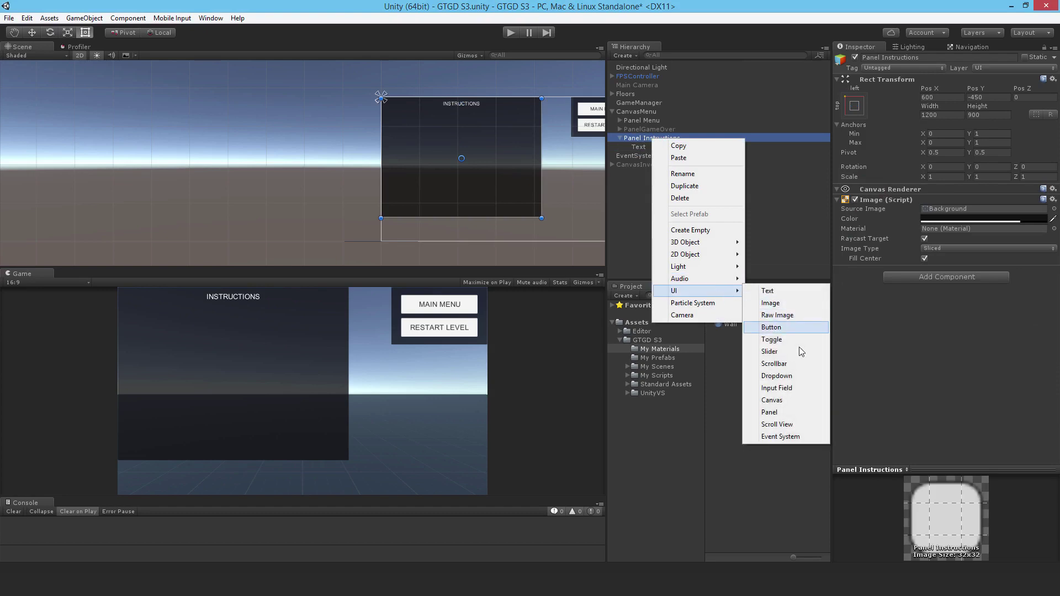
click(772, 426)
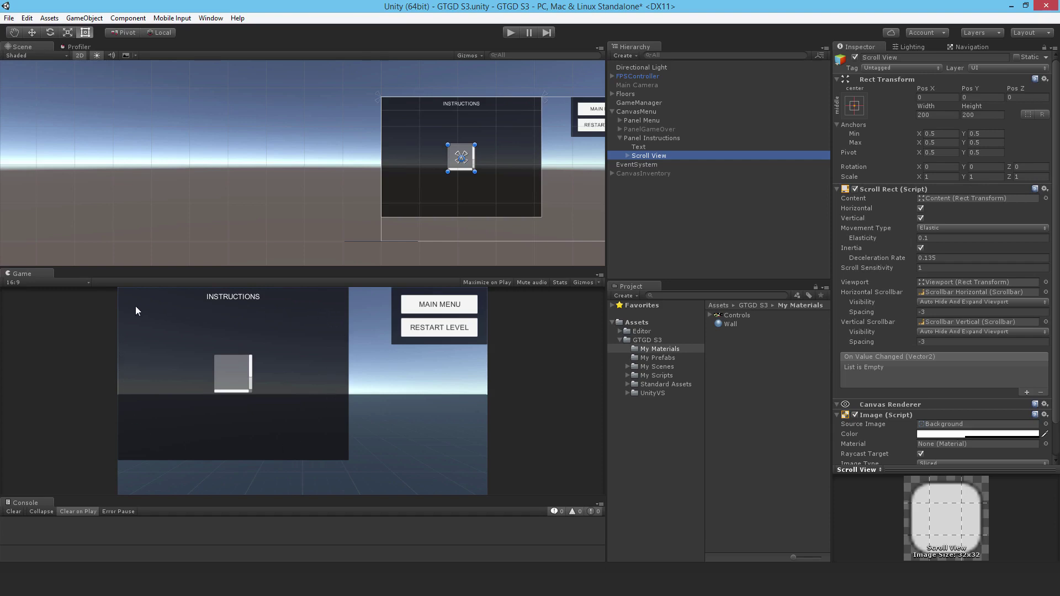
click(863, 103)
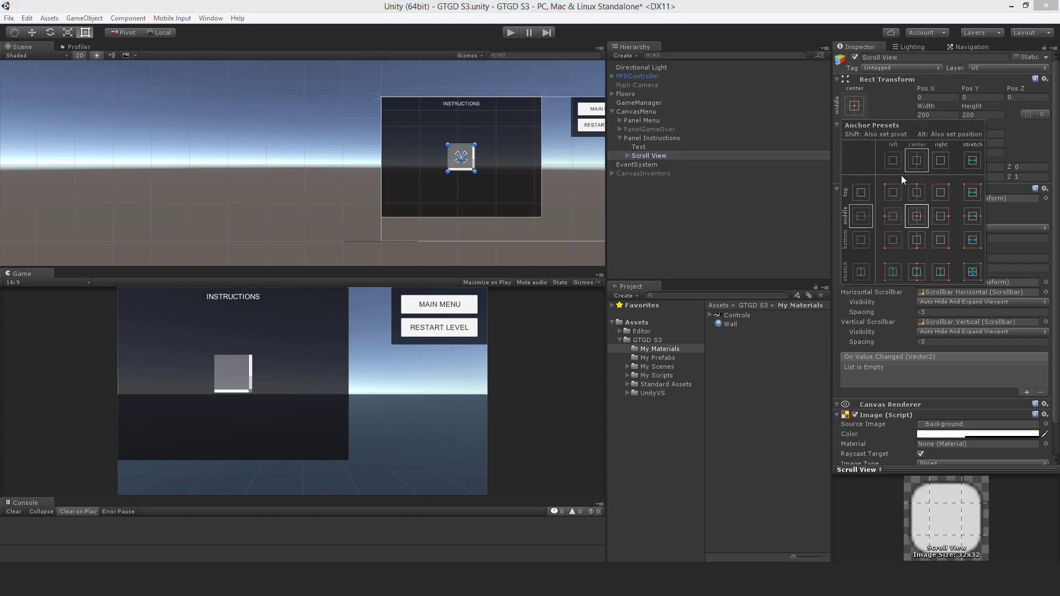
alt+click(972, 241)
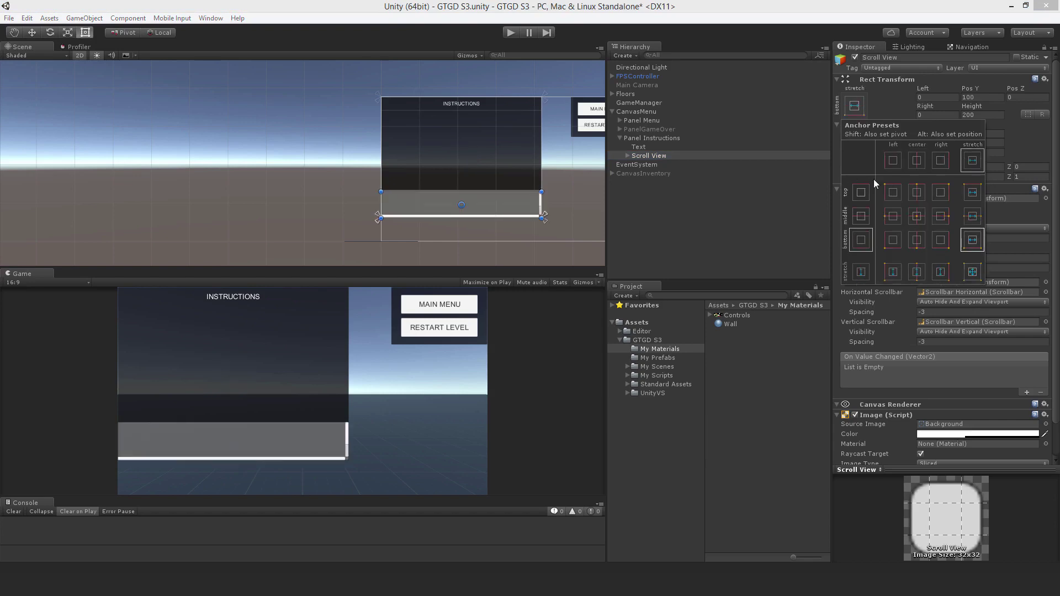
click(981, 108)
click(983, 115)
text(800)
click(855, 106)
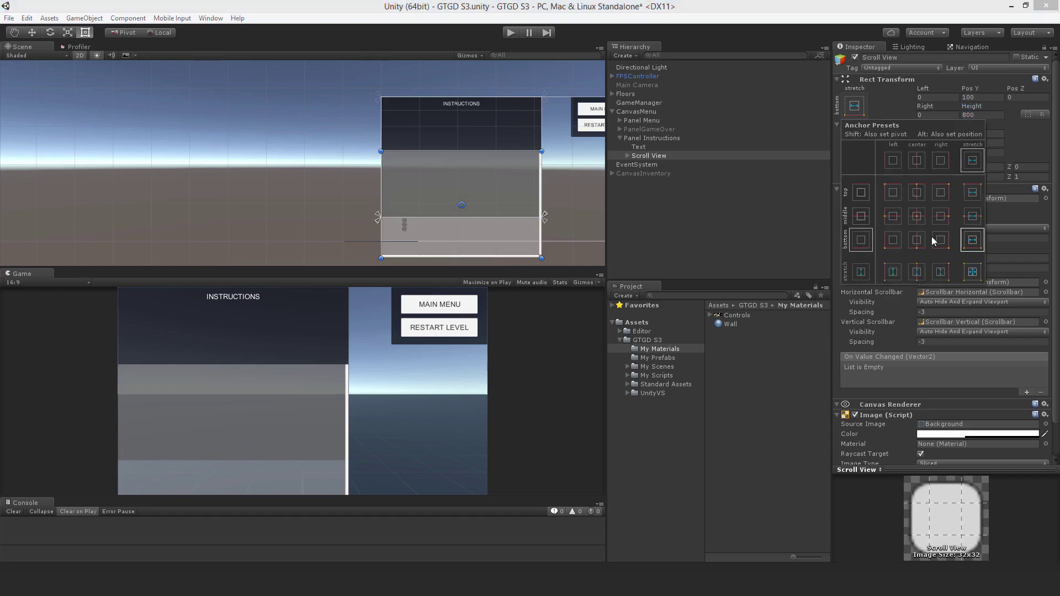
alt+click(972, 243)
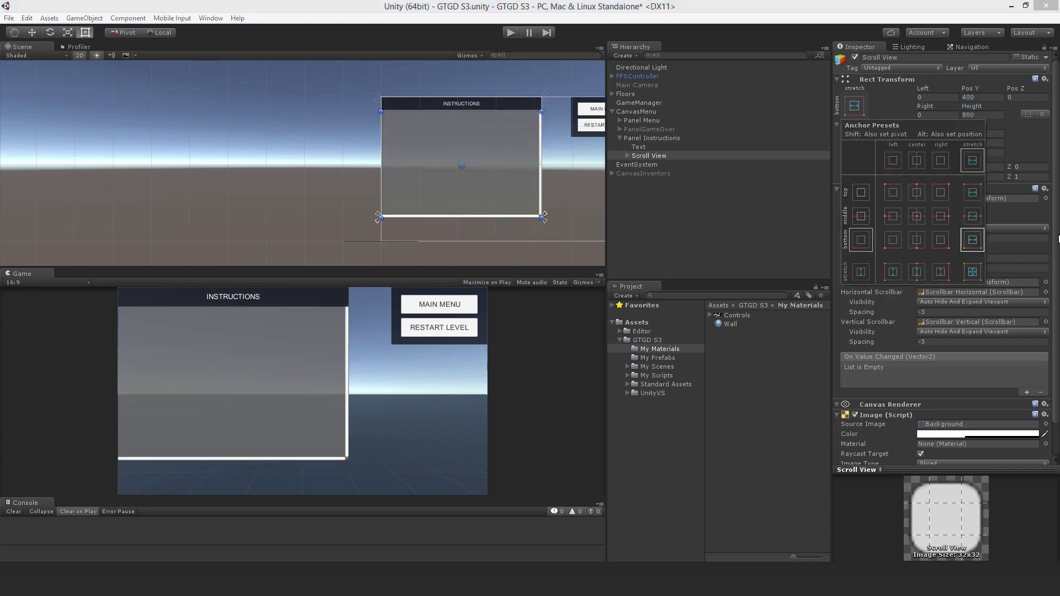
click(777, 235)
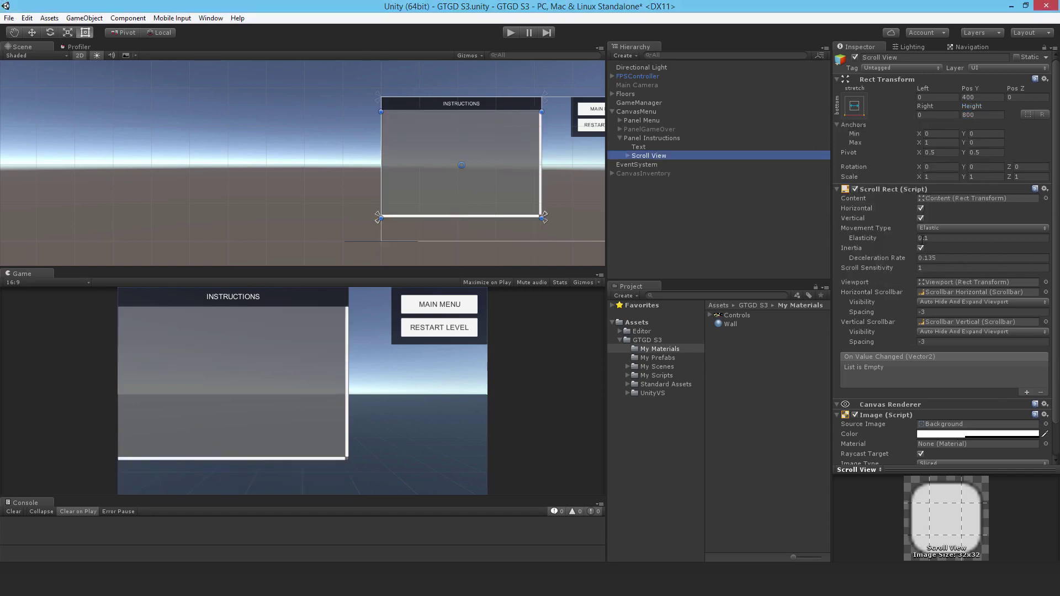
Disable horizontal scrolling and set the Scroll View colour to RGBA 40, 40, 40, 200
click(921, 209)
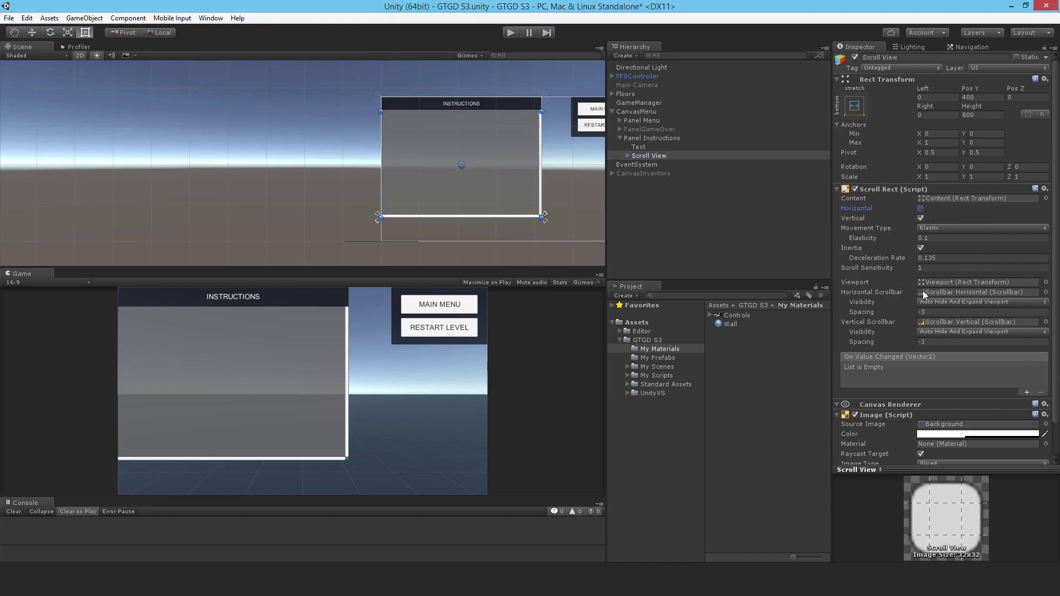
click(937, 435)
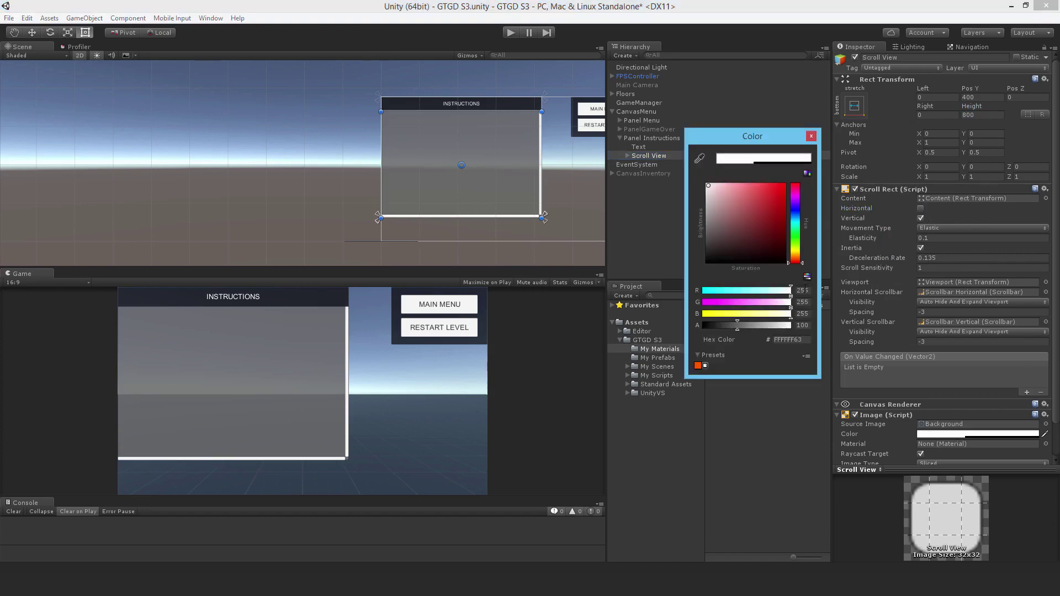
click(802, 291)
text(40)
key(Tab)
text(40)
key(Tab)
text(40)
key(Tab)
text(200)
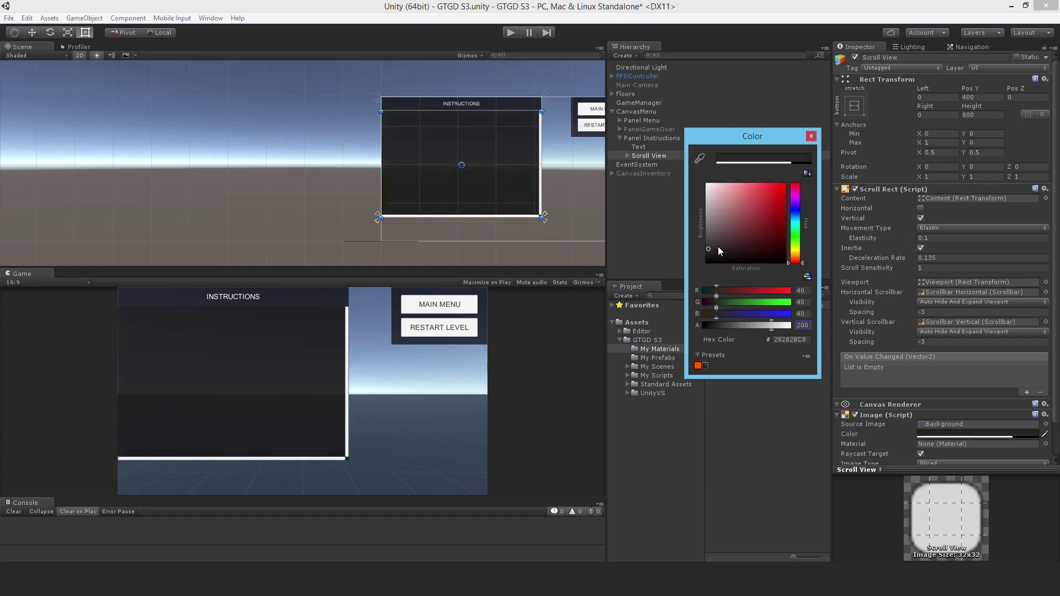
click(811, 136)
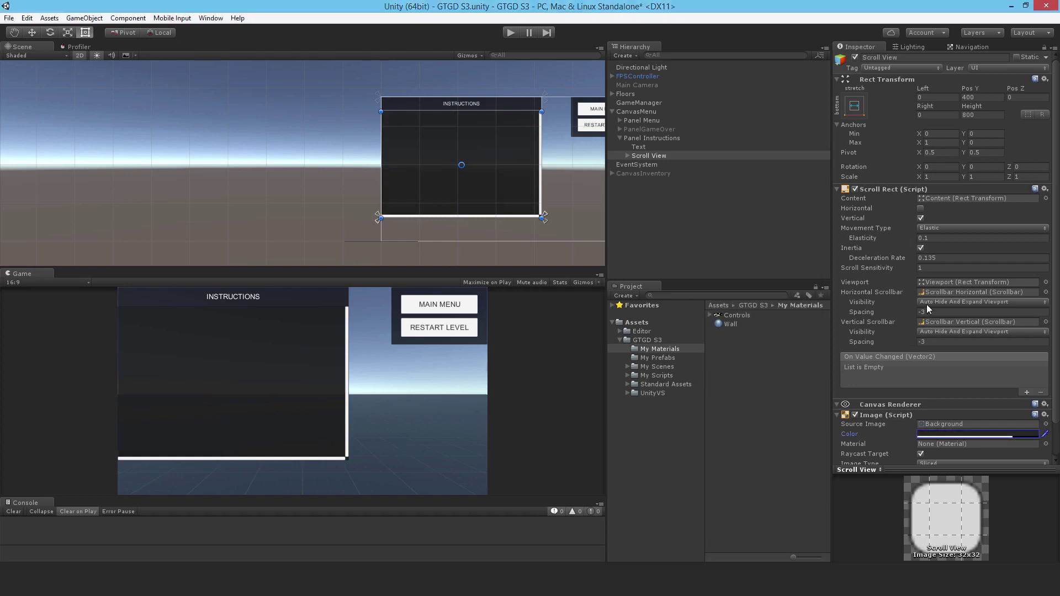
Expand Scroll View and Viewport to select Content, briefly comparing with CanvasInventory's setup
click(626, 156)
click(635, 165)
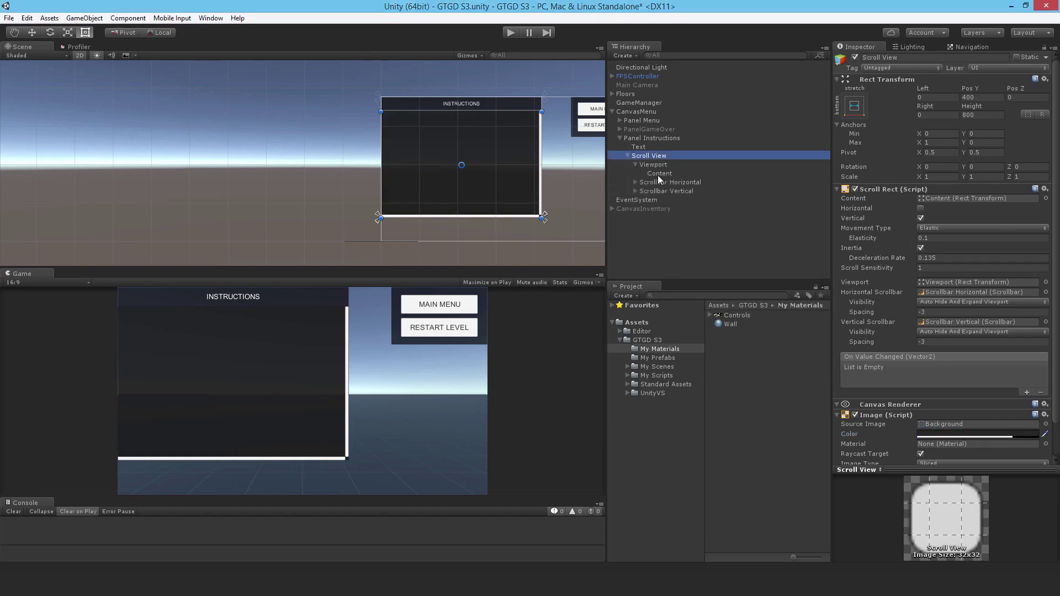
click(656, 165)
click(660, 173)
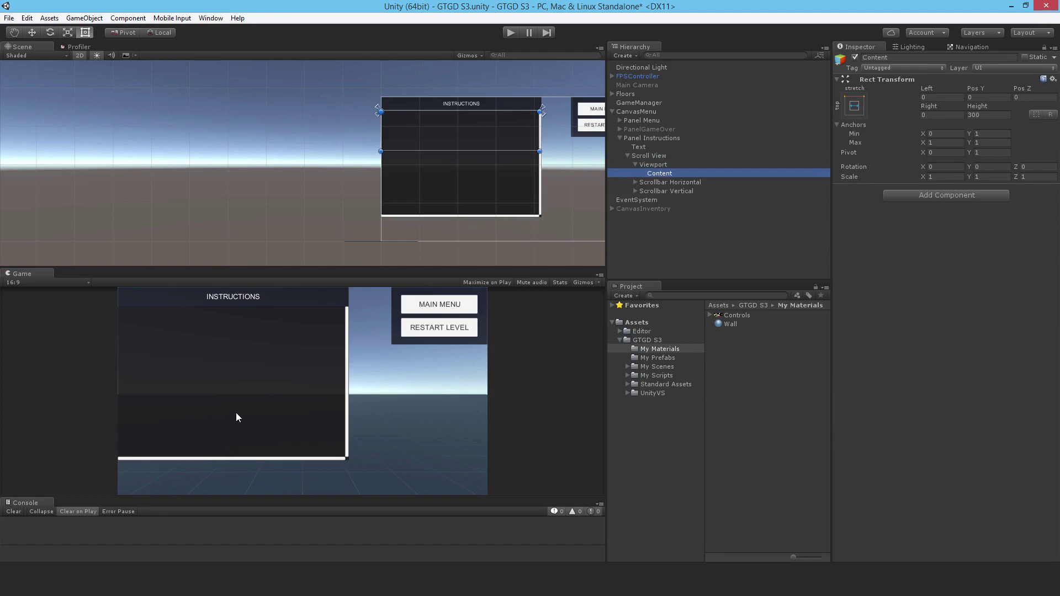
click(612, 209)
click(620, 217)
click(612, 209)
Add Text under Content reading 'Welcome to GTGD S3!' and 'Press escape to toggle this menu.'
right_click(657, 175)
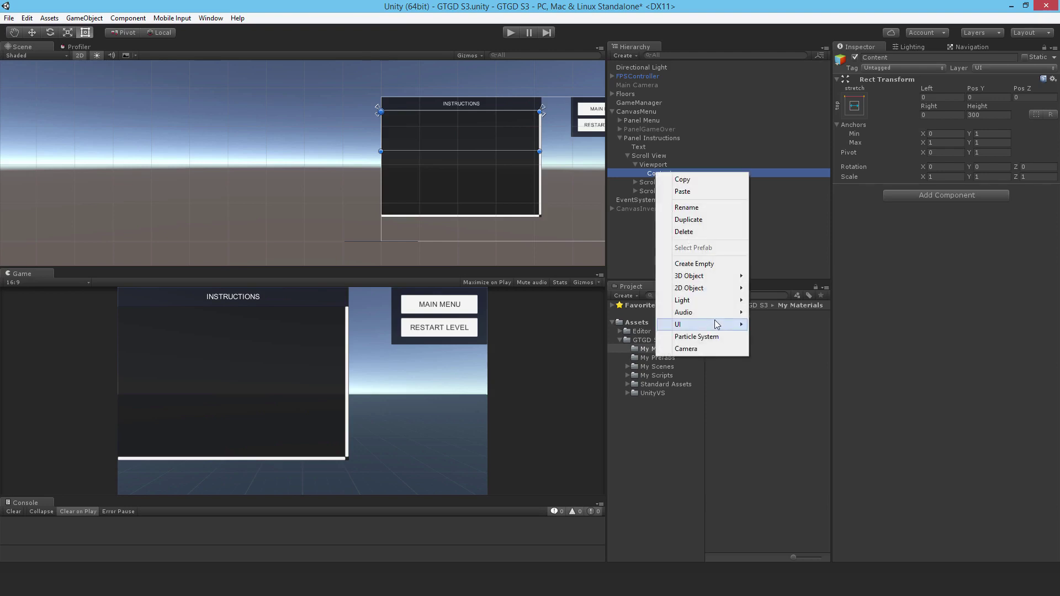
mouse_move(707, 324)
click(780, 327)
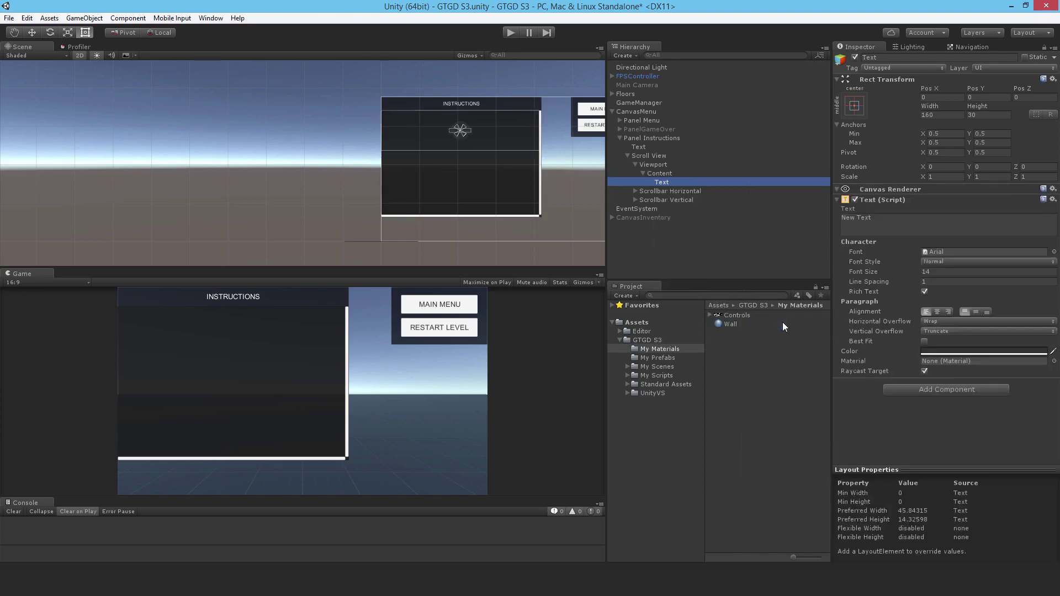
click(901, 220)
text(Welcome to )
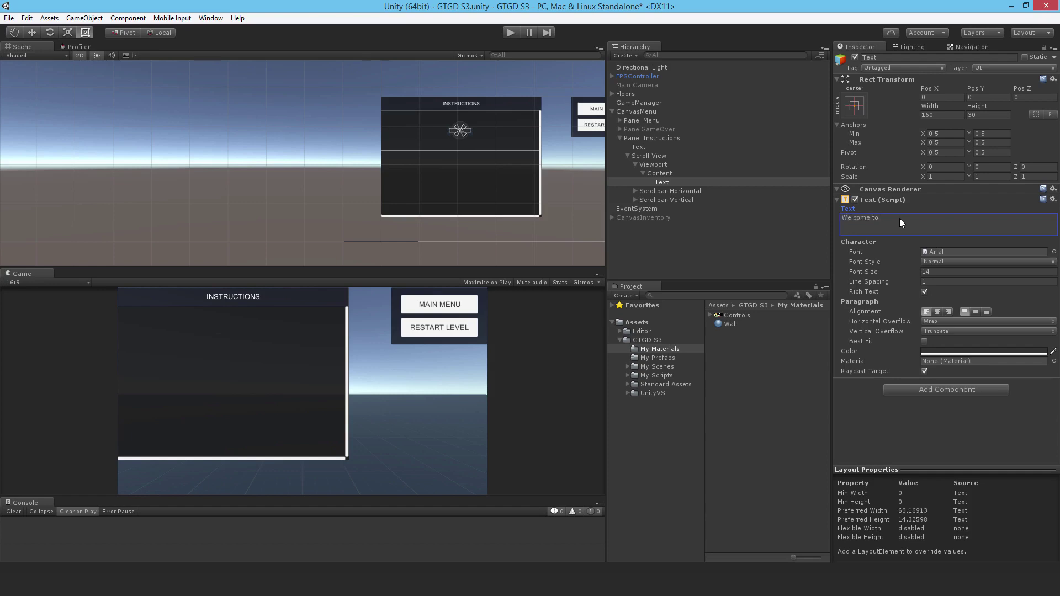
text(GTGD S3!)
key(Return)
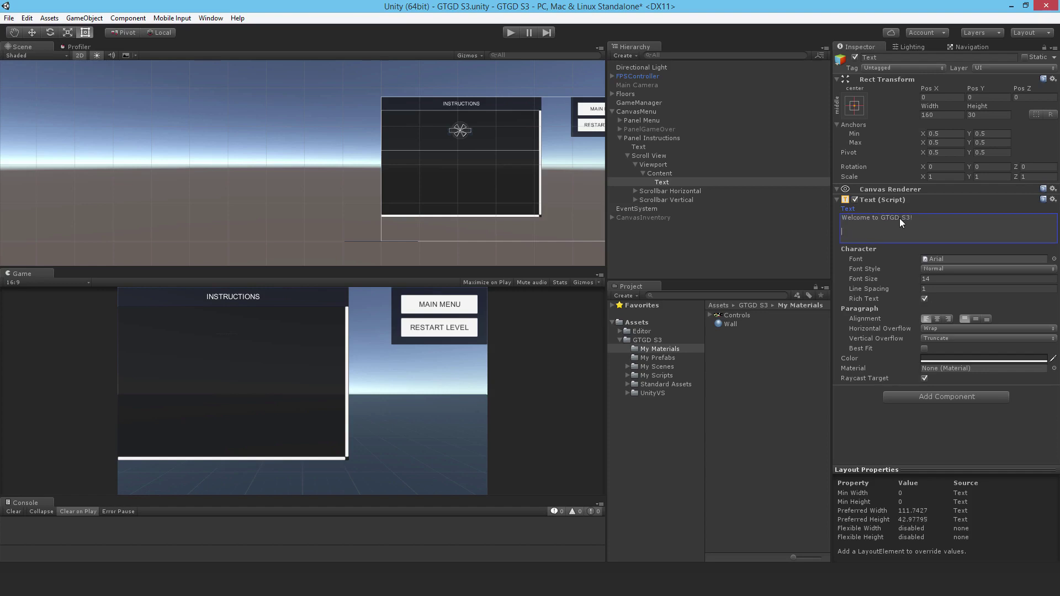
text(Press escape to toggle this menu.)
Make the welcome text white with Best Fit, height 200 and width 900
click(936, 359)
drag(737, 249, 709, 186)
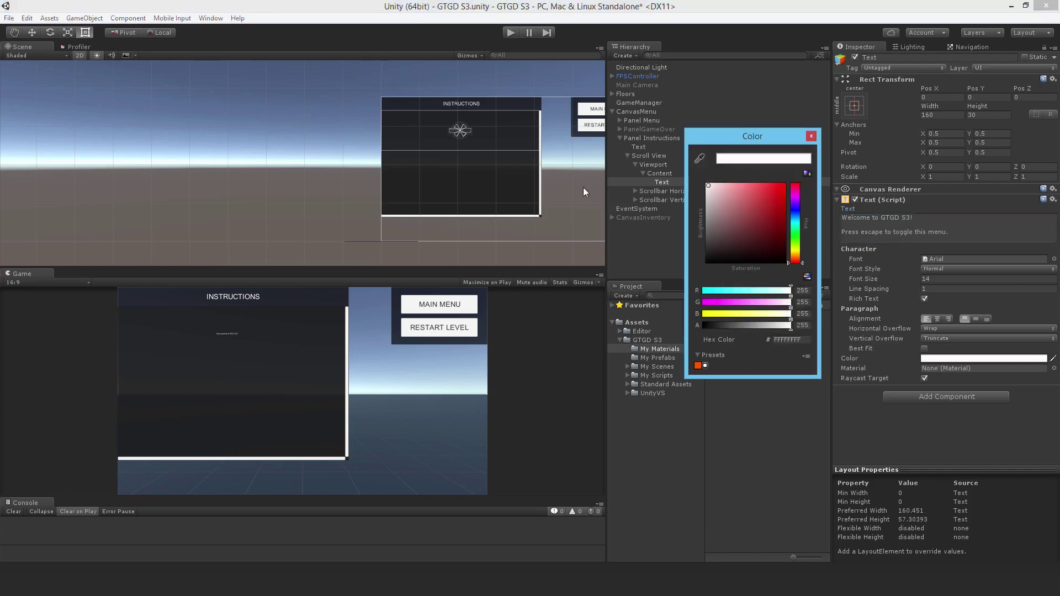
click(925, 349)
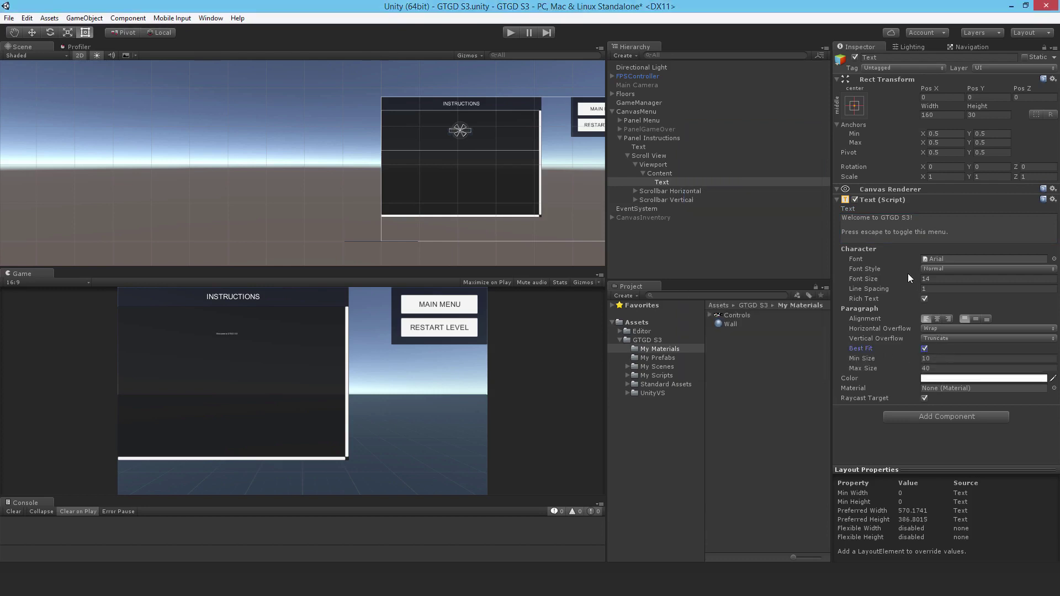
click(983, 117)
text(200)
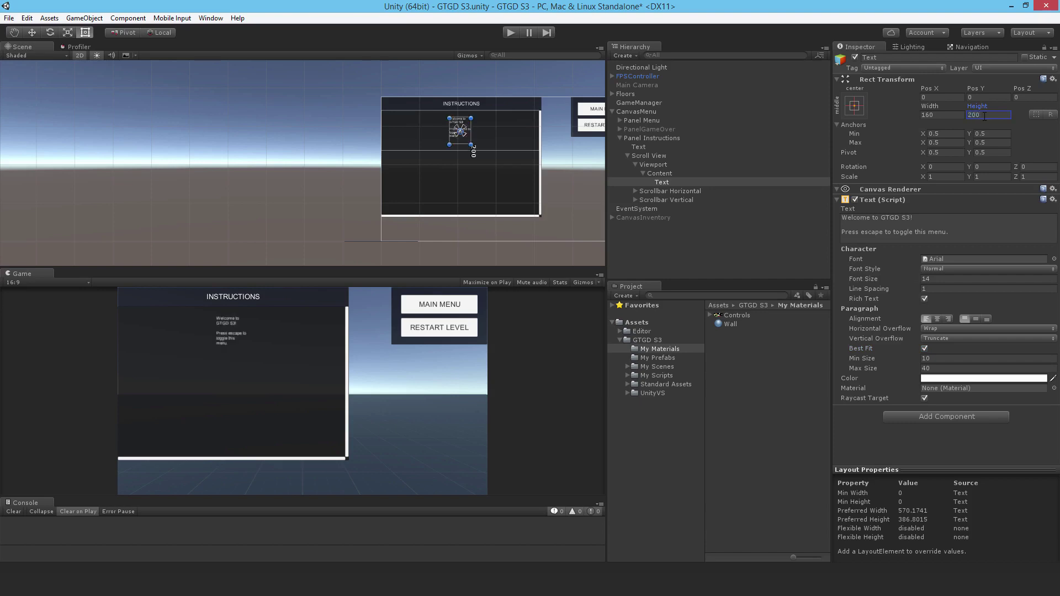
click(940, 114)
text(900)
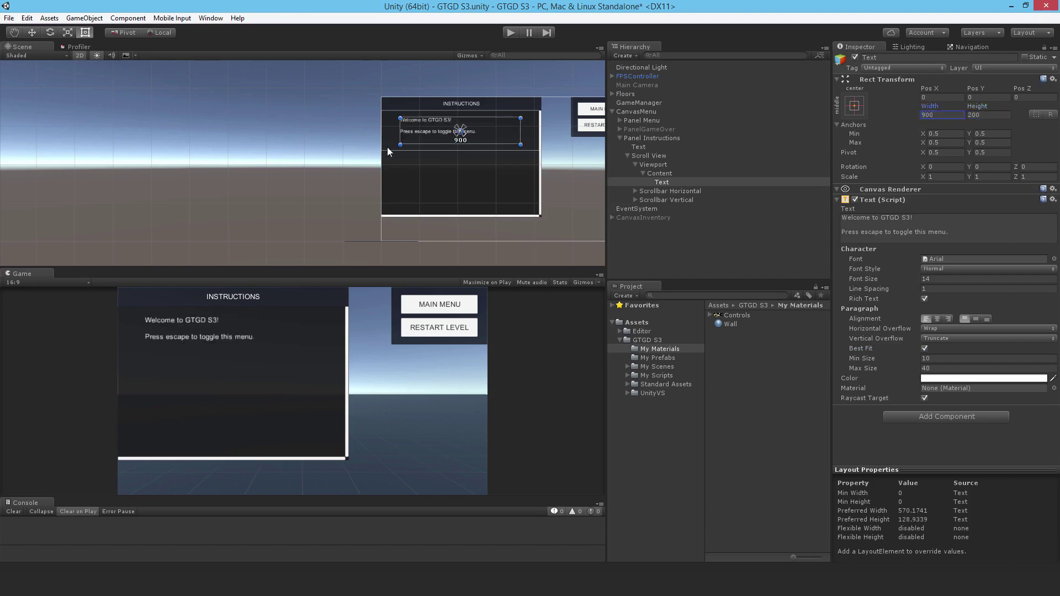
Add an Image under Content using the Controls sprite with Preserve Aspect on
right_click(662, 174)
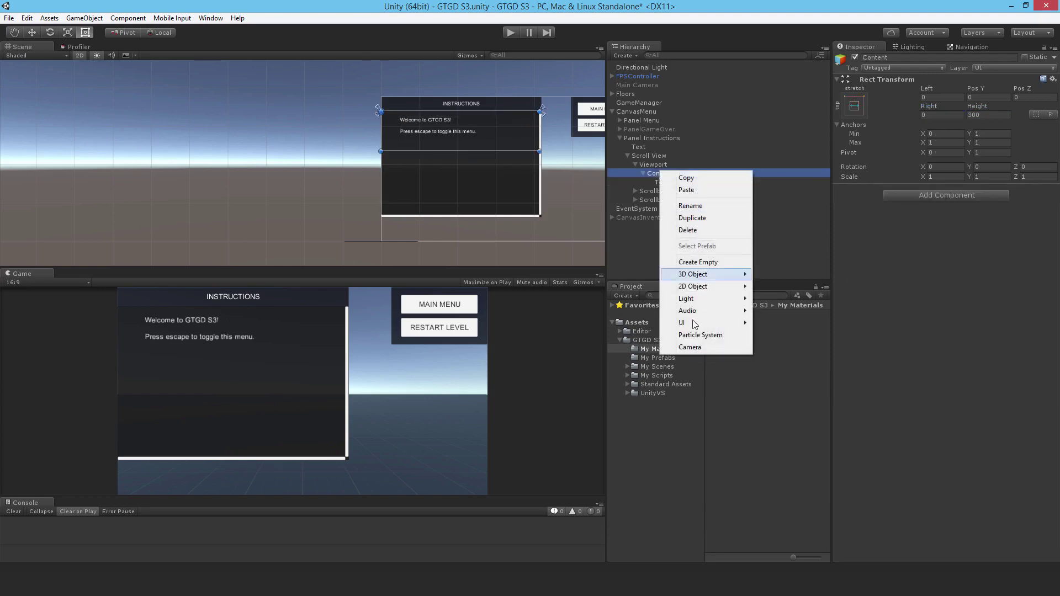
mouse_move(693, 327)
click(812, 335)
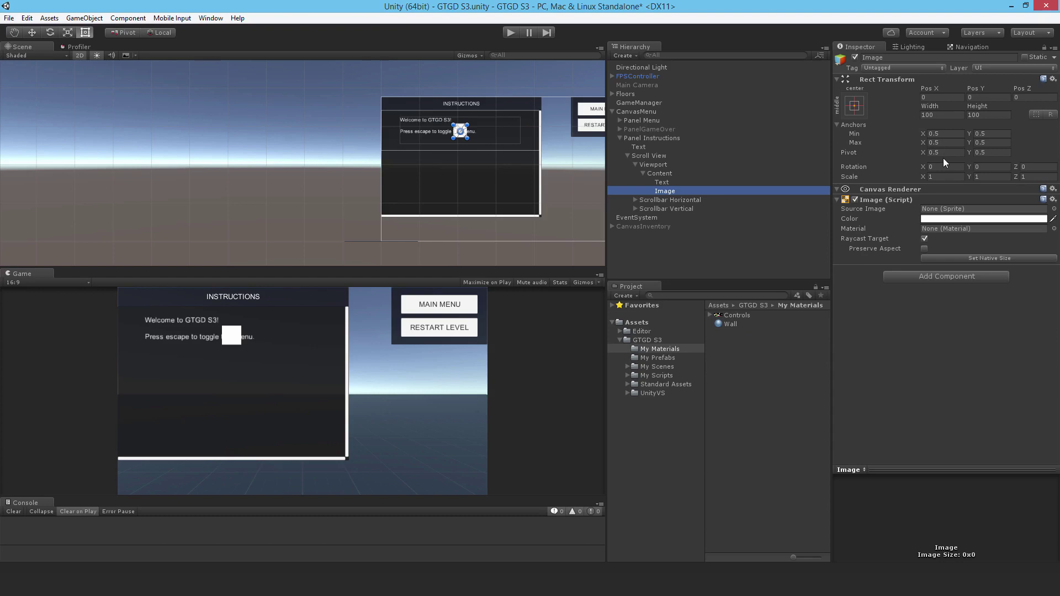
drag(734, 315, 950, 210)
click(924, 258)
Size the keyboard image 1000 by 900 and move it below the welcome text
click(953, 117)
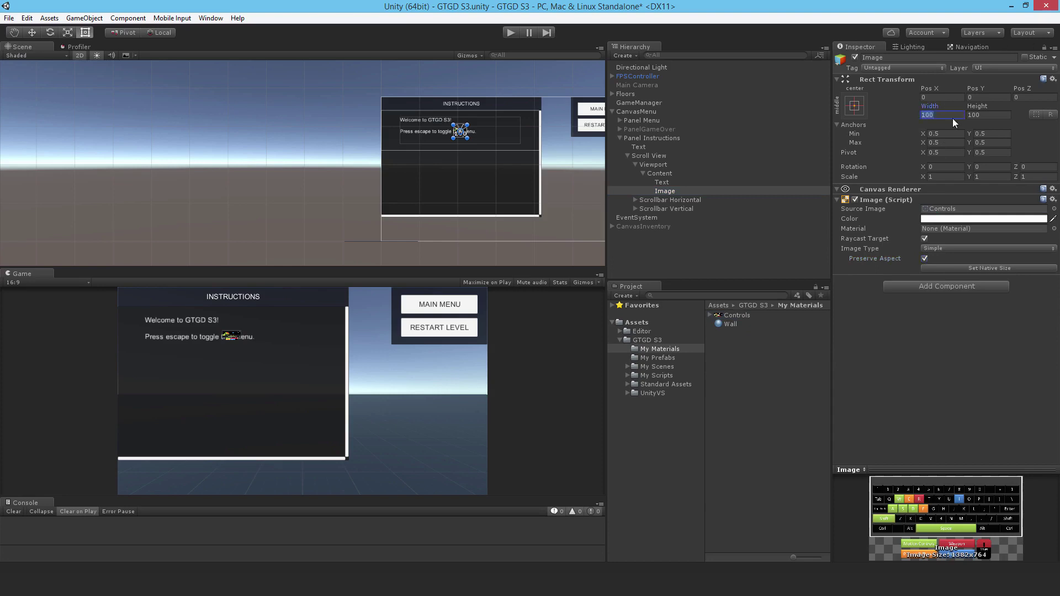
text(1000)
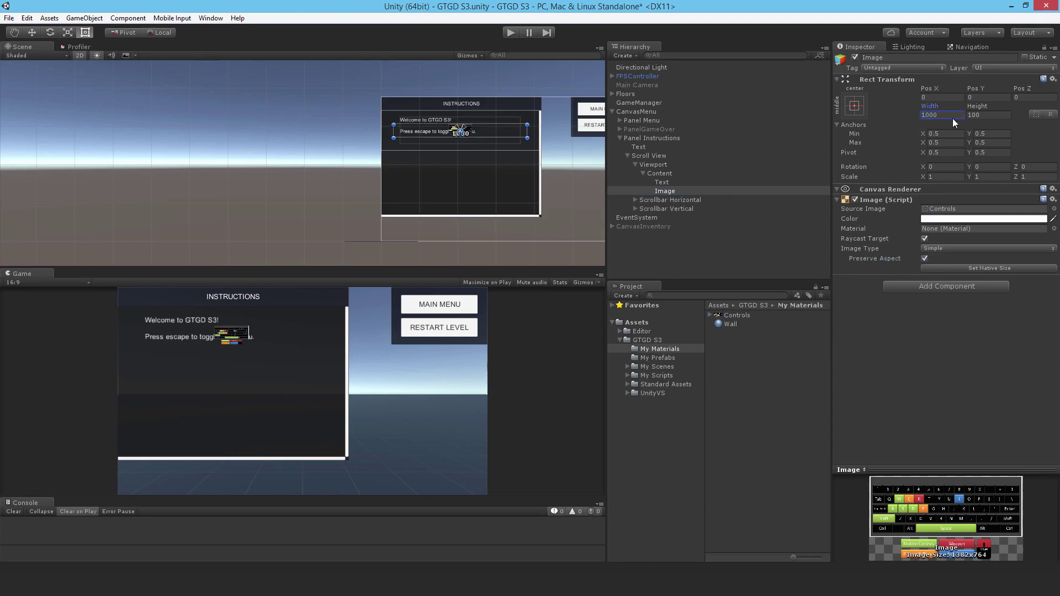
click(991, 114)
text(900)
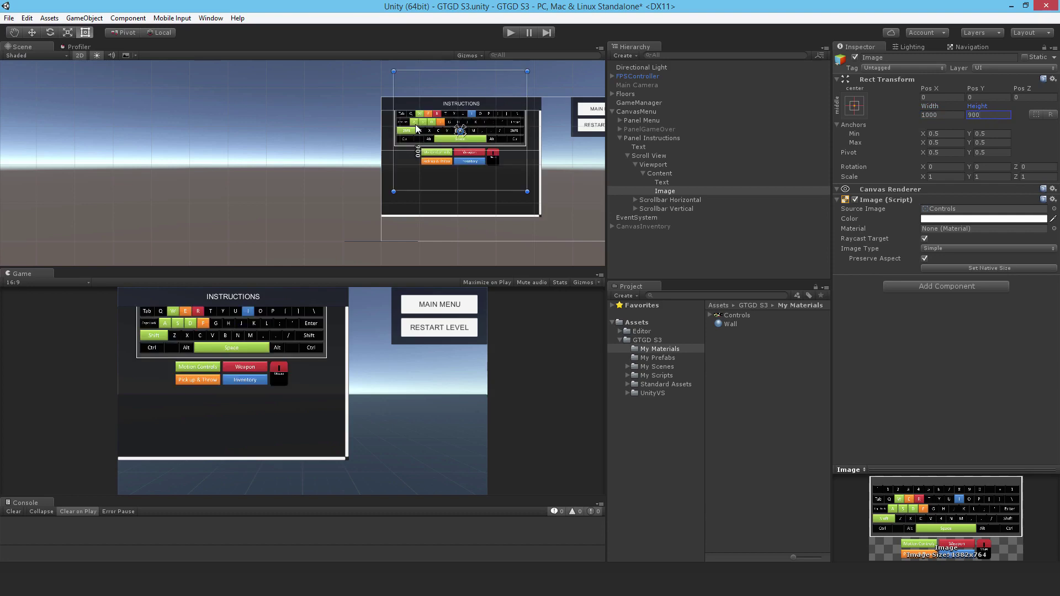
drag(420, 126, 421, 196)
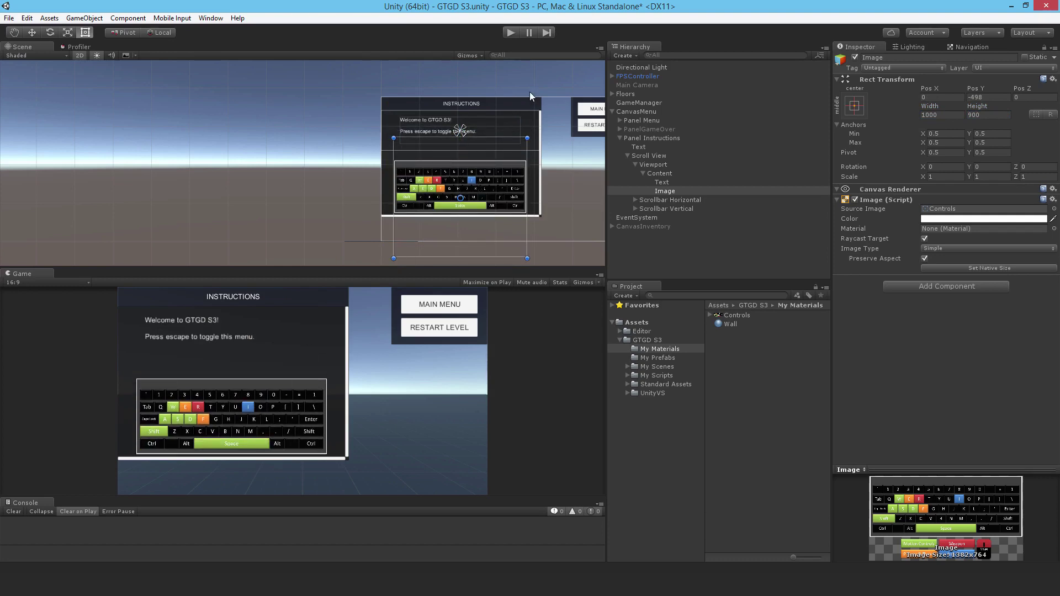
Disable CanvasMenu's canvas, then play-test scrolling the Instructions panel in the Game view
click(640, 109)
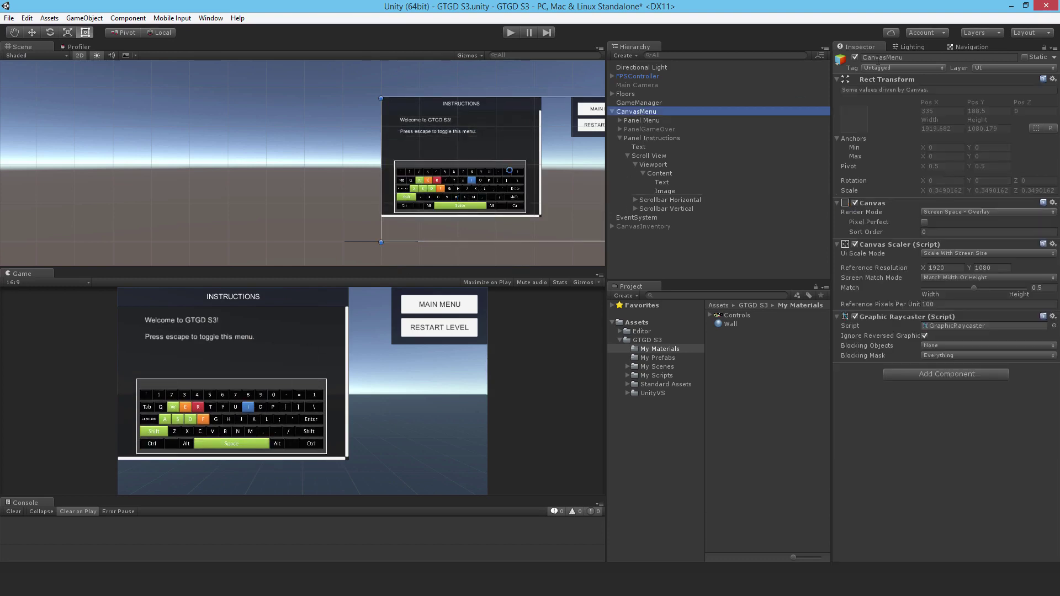
click(855, 58)
click(512, 33)
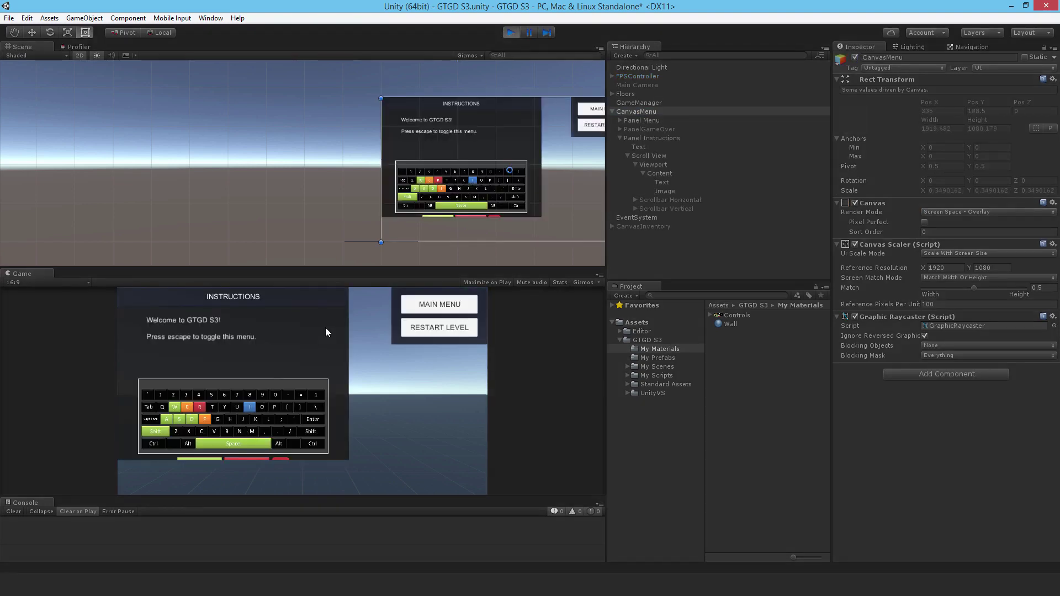
mouse_move(208, 269)
mouse_down()
mouse_move(208, 221)
mouse_move(208, 271)
mouse_up()
scroll(216, 386, down, 2)
scroll(246, 377, up, 3)
scroll(237, 376, down, 3)
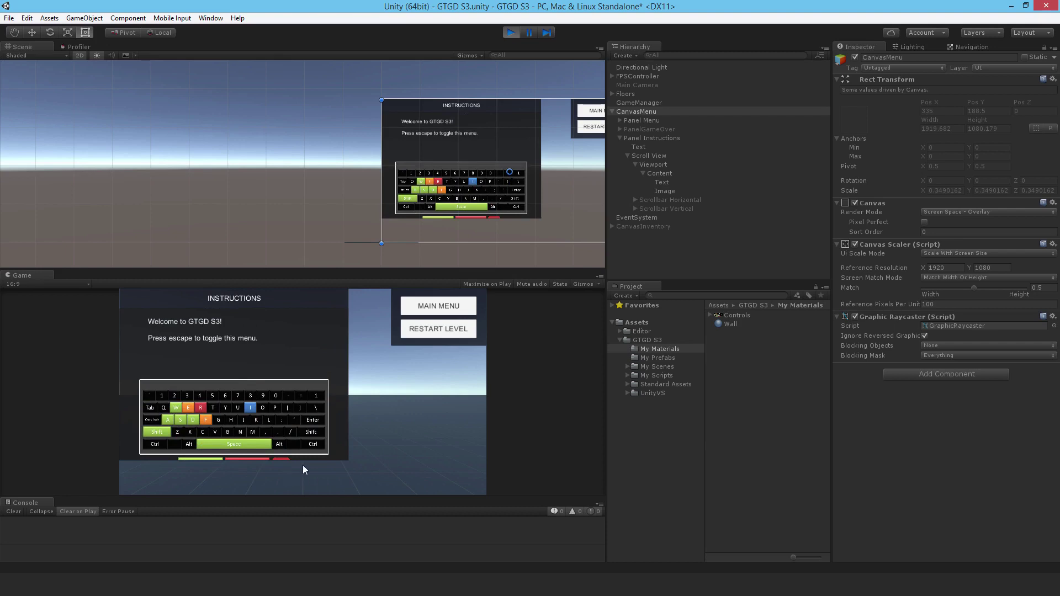
click(513, 34)
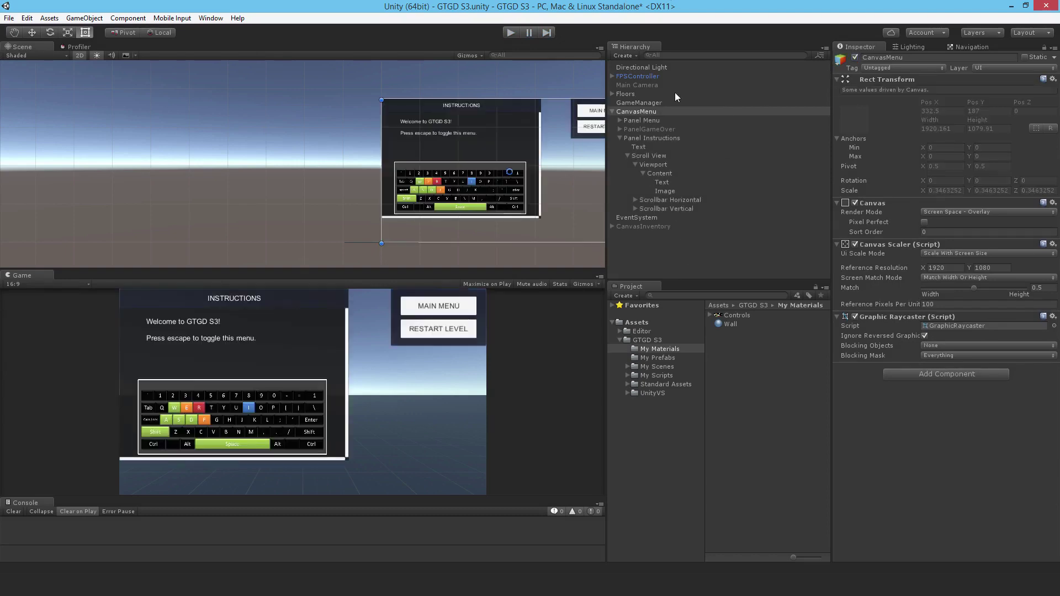
Add a Layout Element to the welcome Text with min width 1000 and min height 200
click(669, 183)
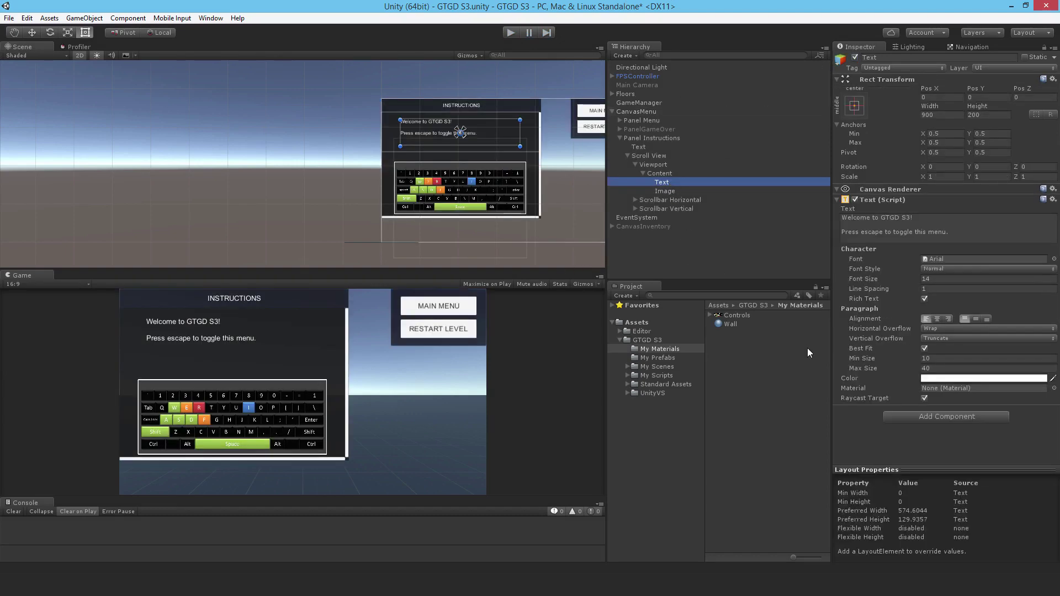
click(971, 424)
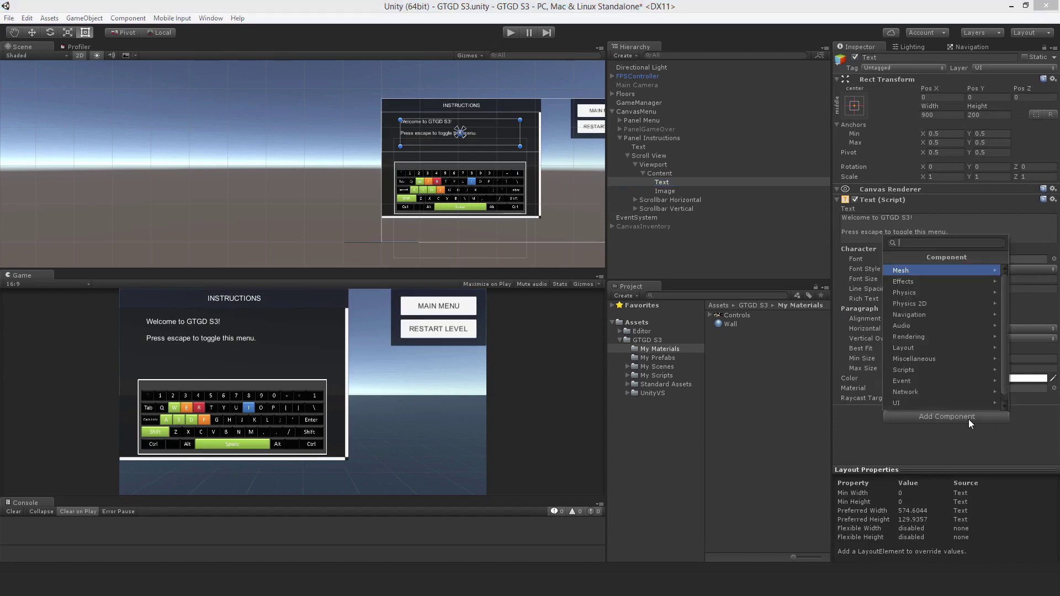
text(layou)
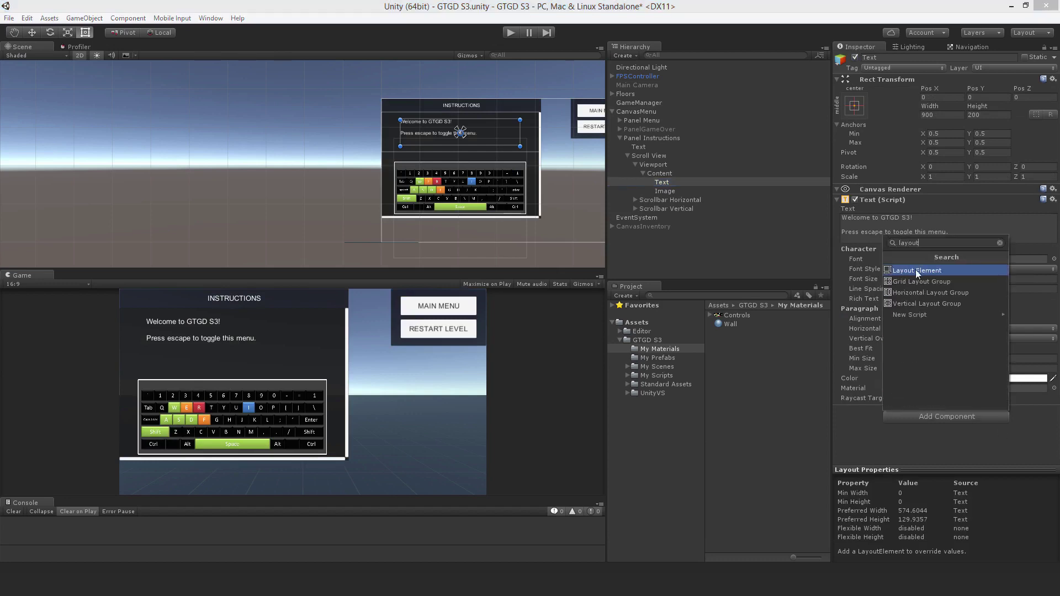
text(t)
click(916, 270)
scroll(921, 387, down, 2)
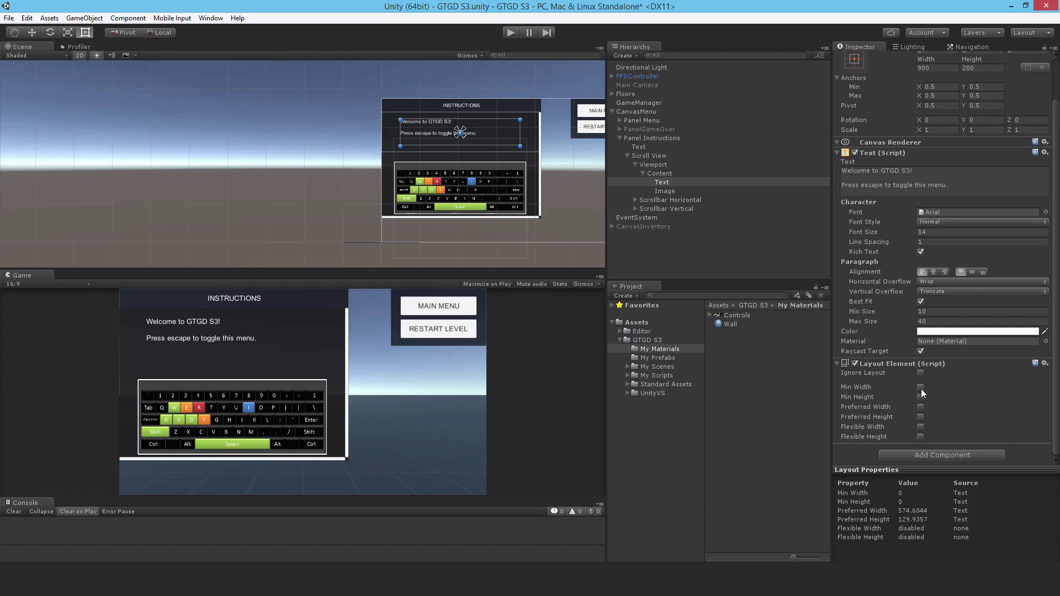
click(920, 387)
click(920, 397)
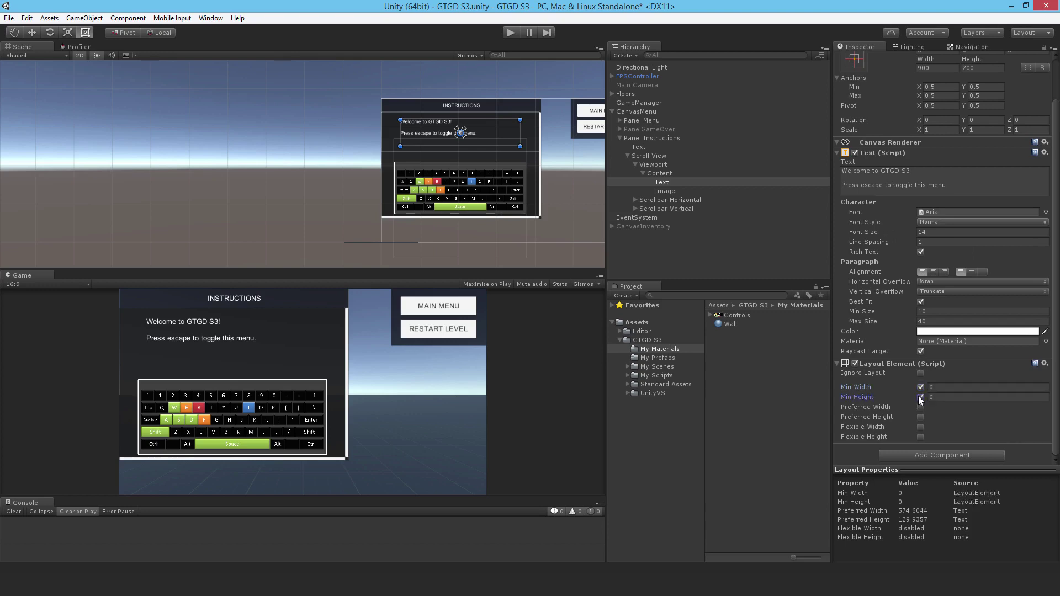
click(948, 387)
text(1000)
click(947, 396)
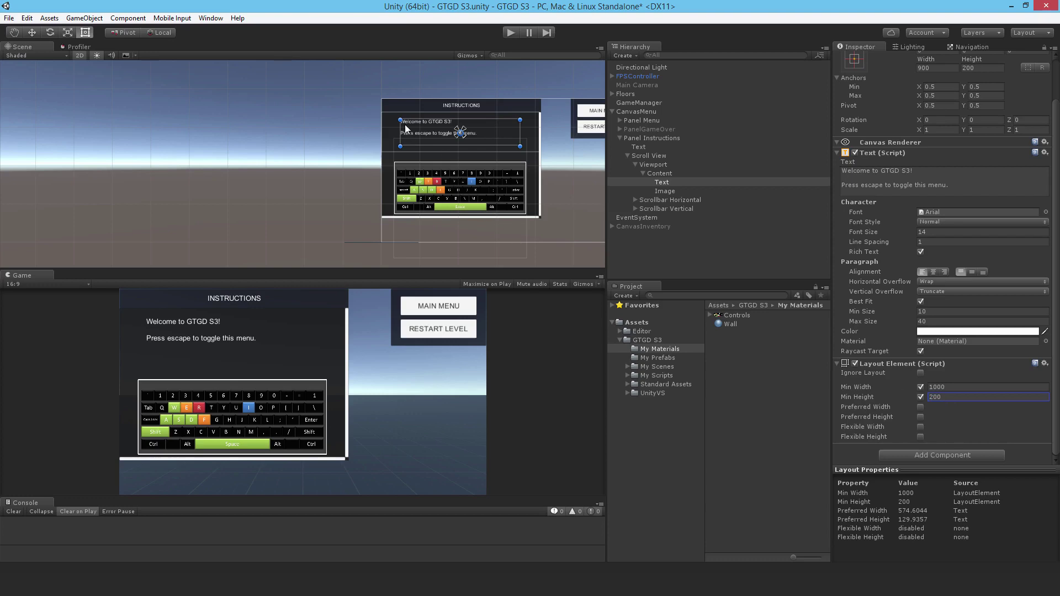
double_click(939, 397)
text(300)
text(200)
Add a Layout Element to the keyboard Image with min width 1000 and min height 600
click(665, 191)
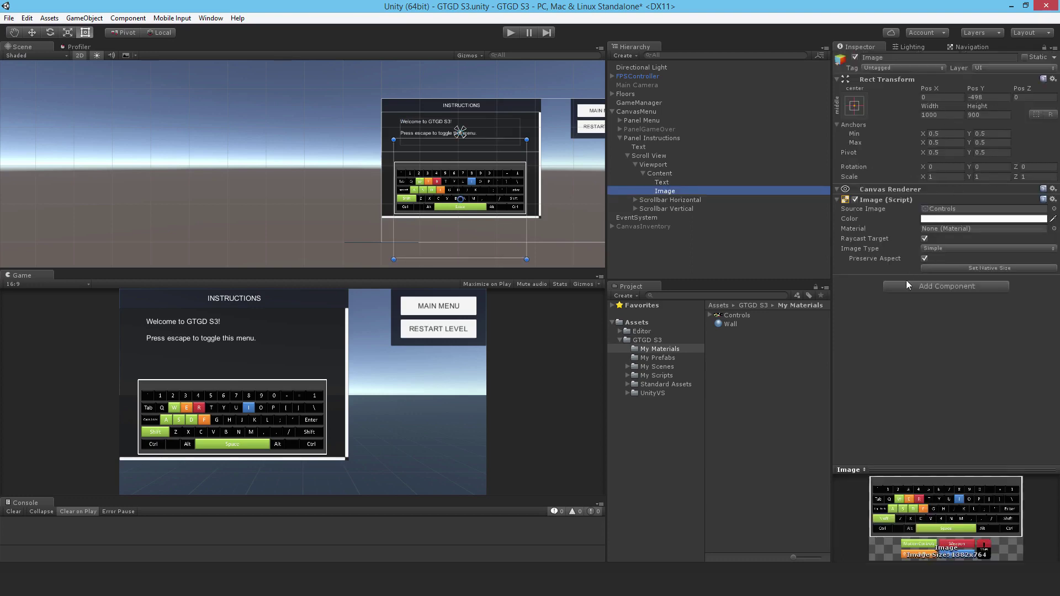
click(946, 286)
click(916, 335)
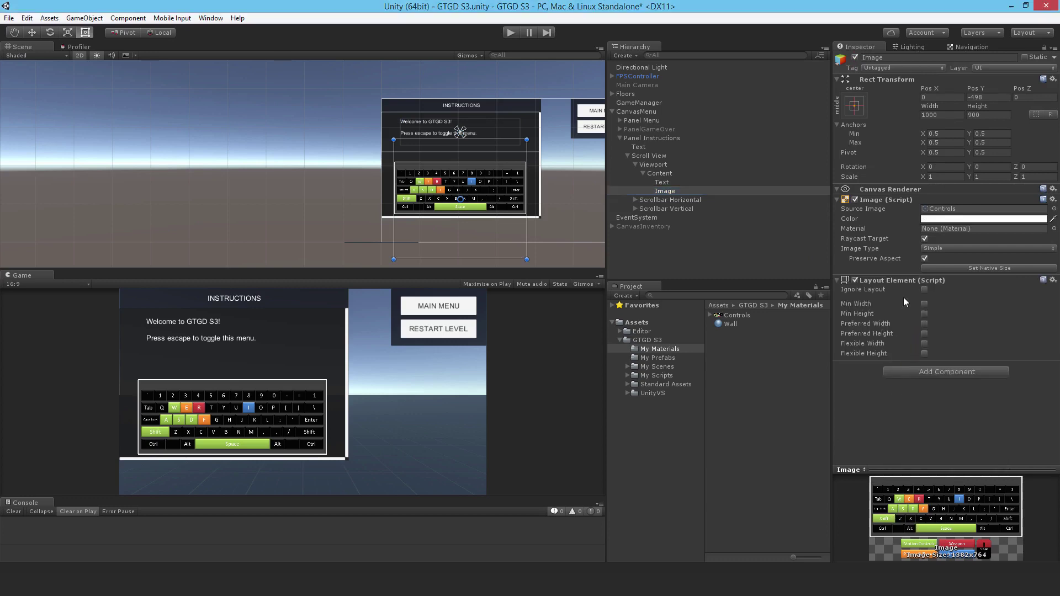
click(924, 303)
click(924, 313)
click(966, 305)
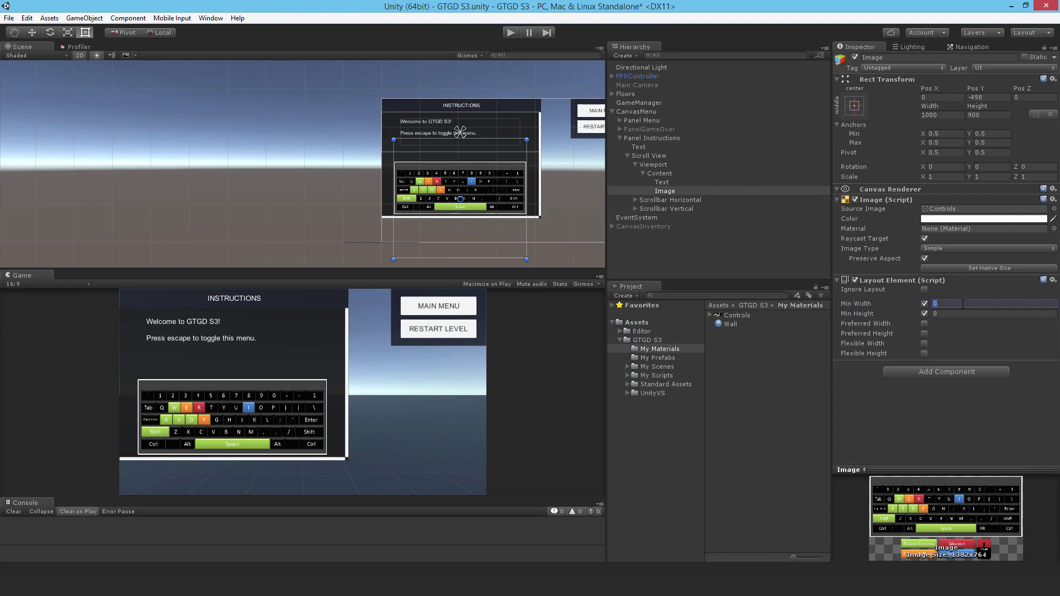
text(1000)
click(956, 314)
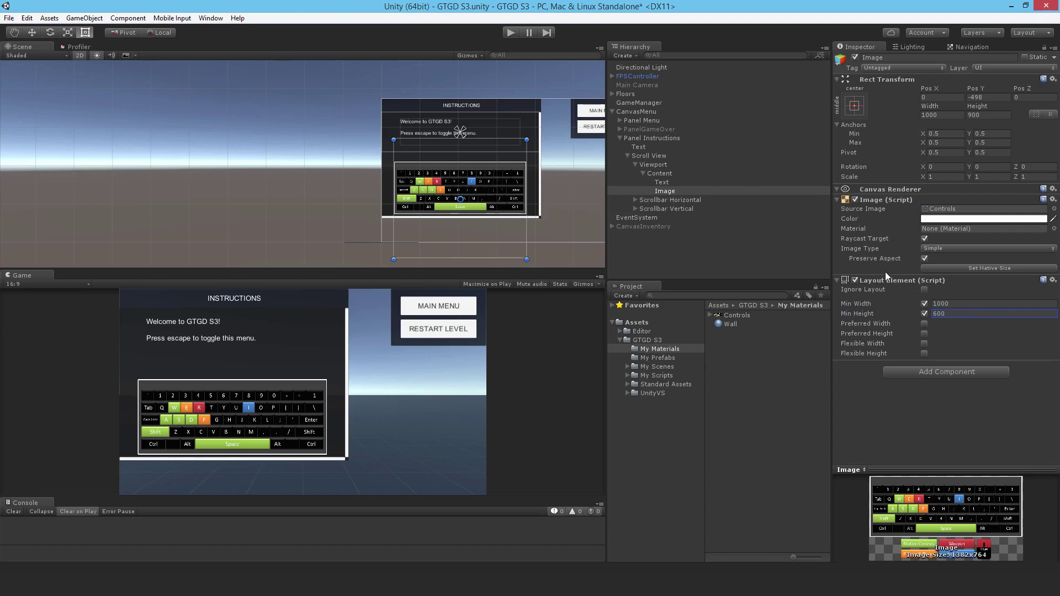
click(663, 174)
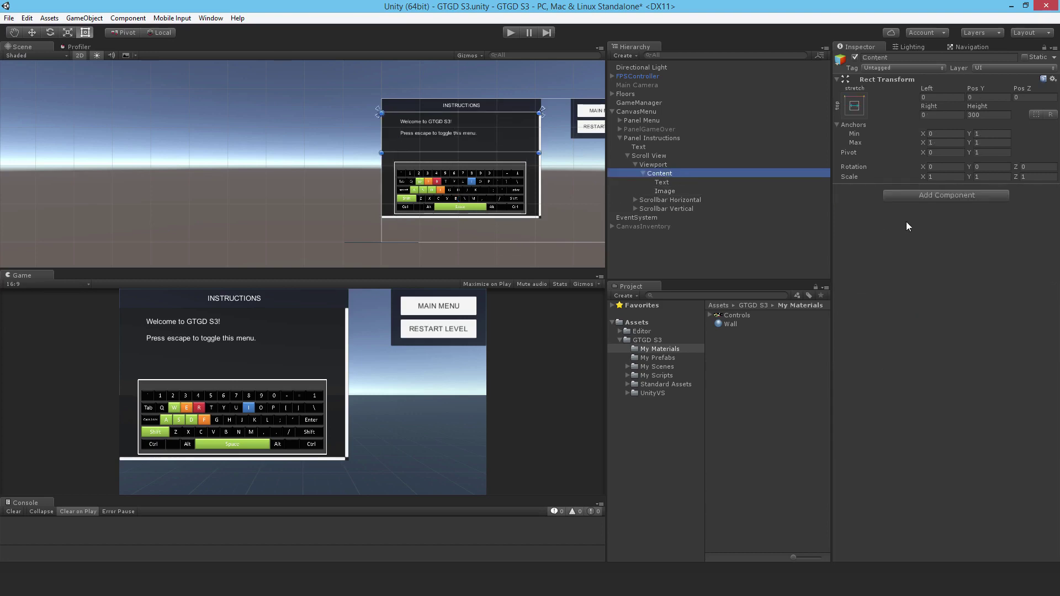
Add a Vertical Layout Group to Content with Left, Right, Top and Bottom padding 20 and Spacing 20
click(907, 195)
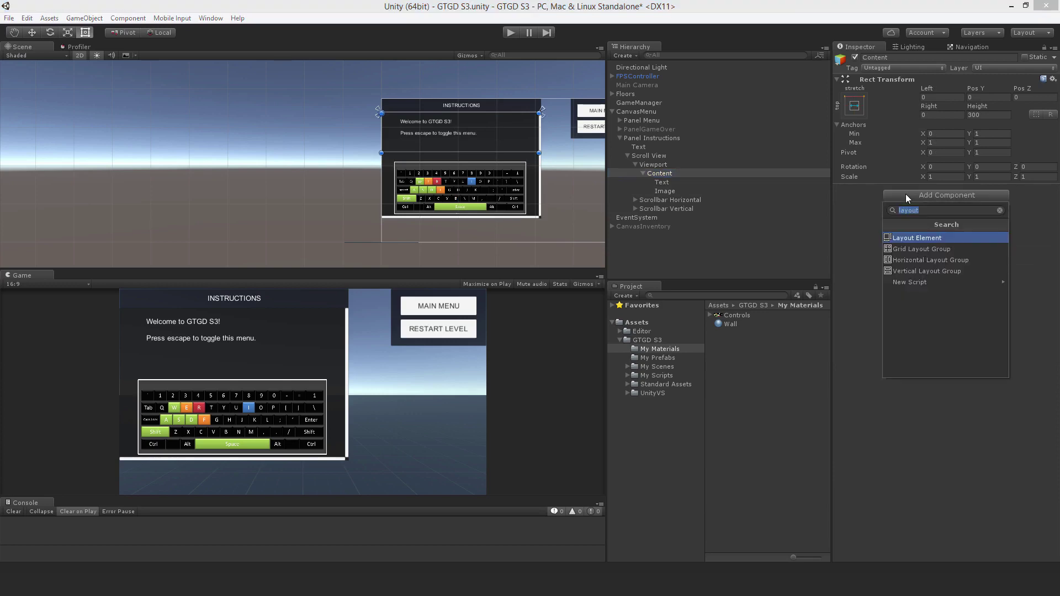
click(929, 271)
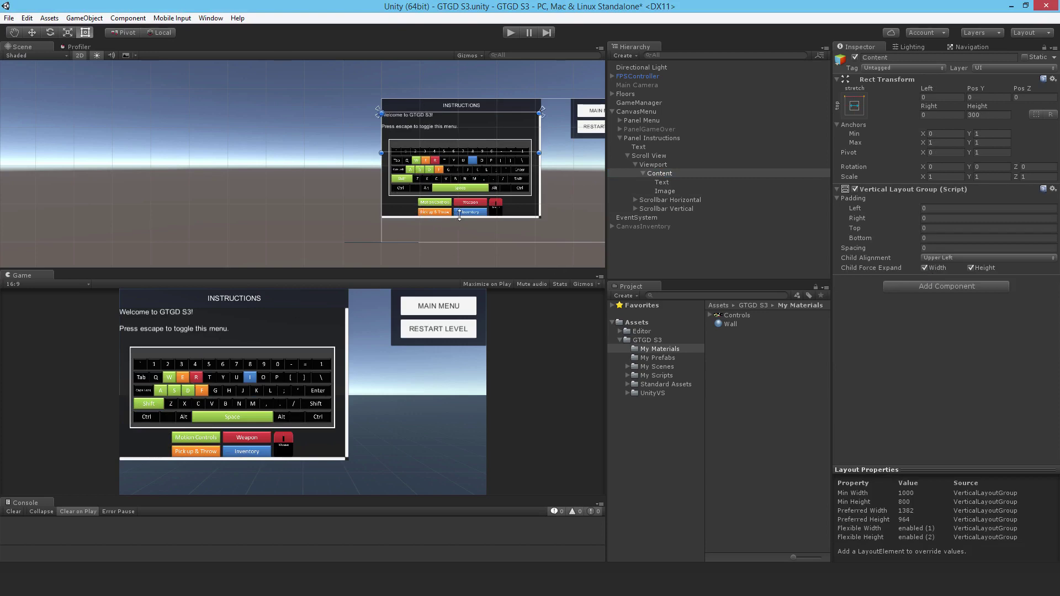
click(946, 208)
text(20)
key(Tab)
text(20)
key(Tab)
text(20)
key(Tab)
text(20)
key(Tab)
text(20)
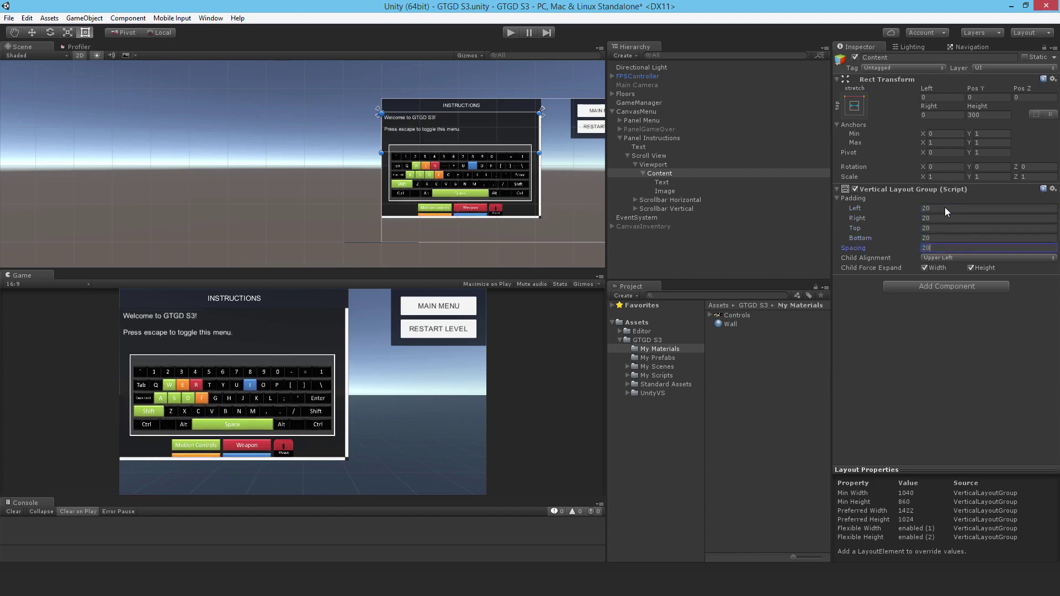
click(661, 191)
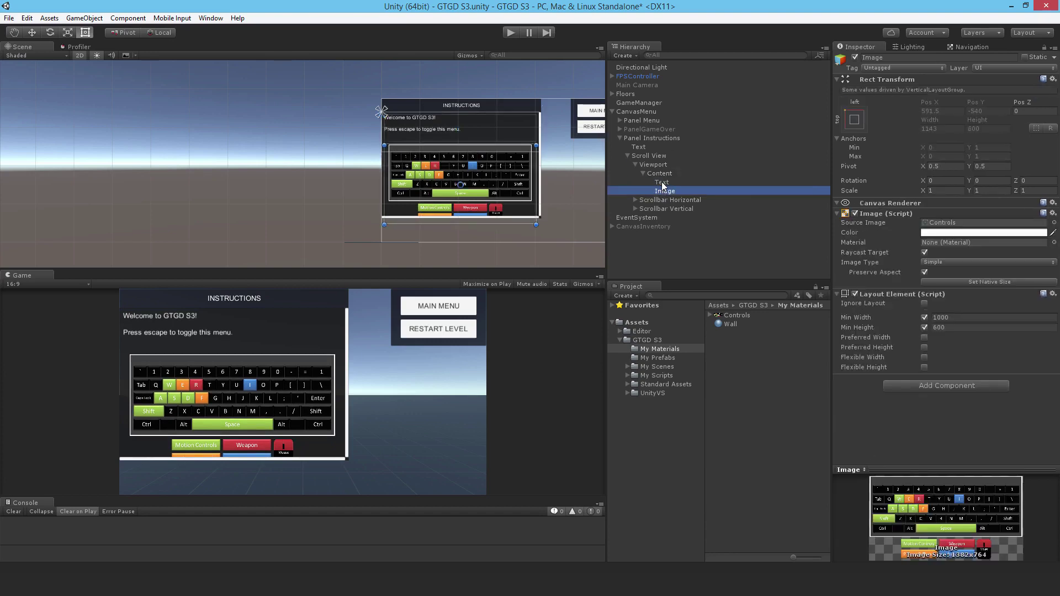
click(662, 183)
click(664, 191)
click(467, 172)
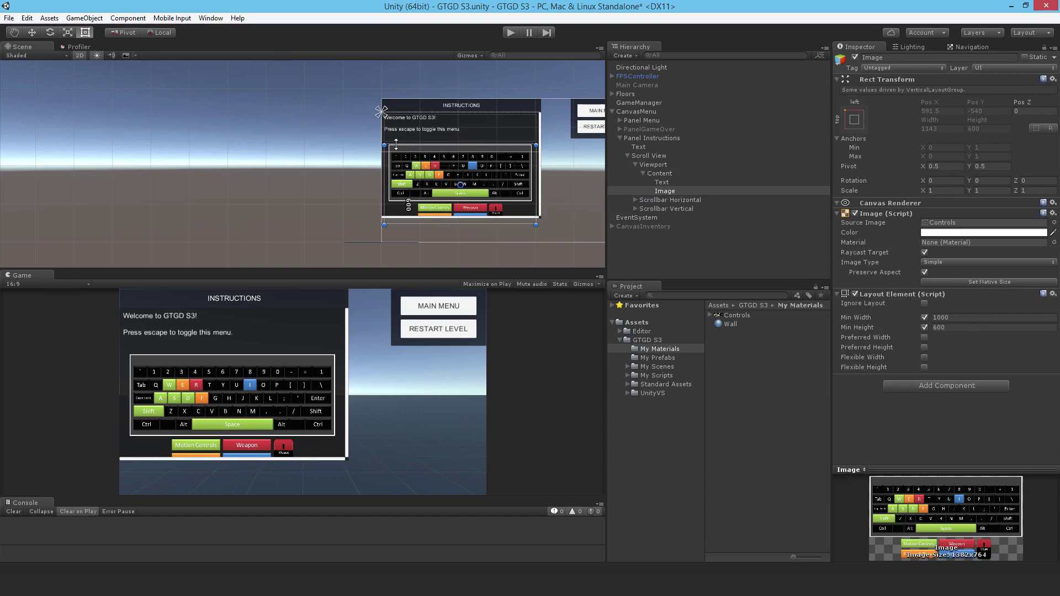
click(662, 182)
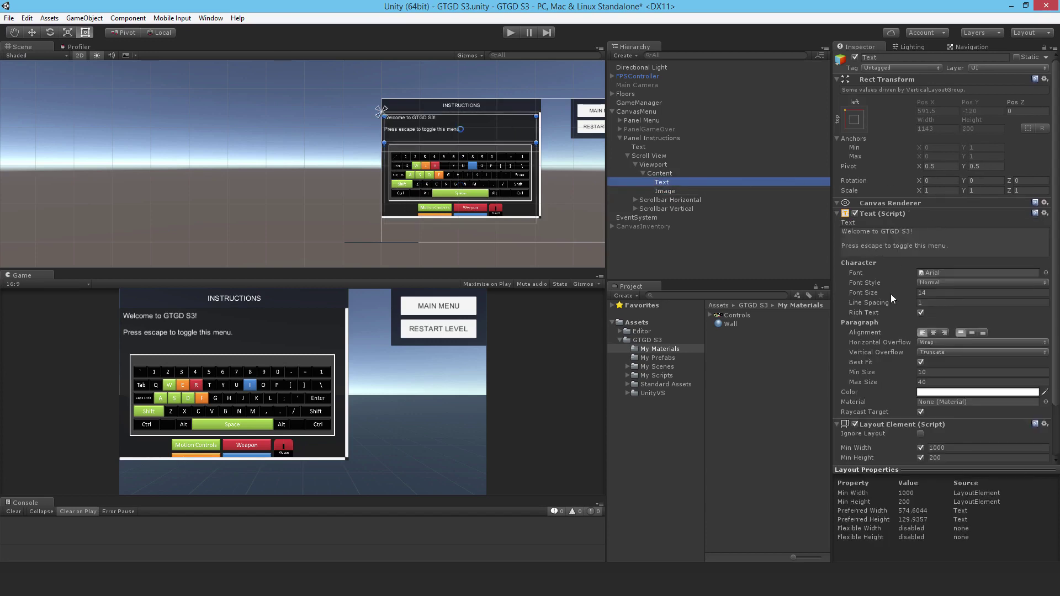
click(951, 458)
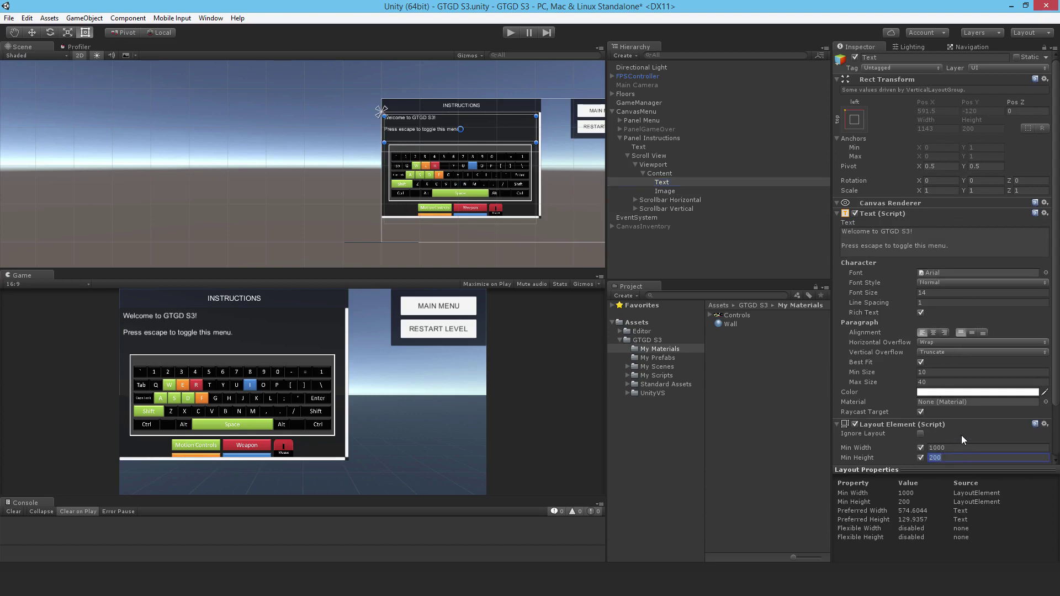
text(100)
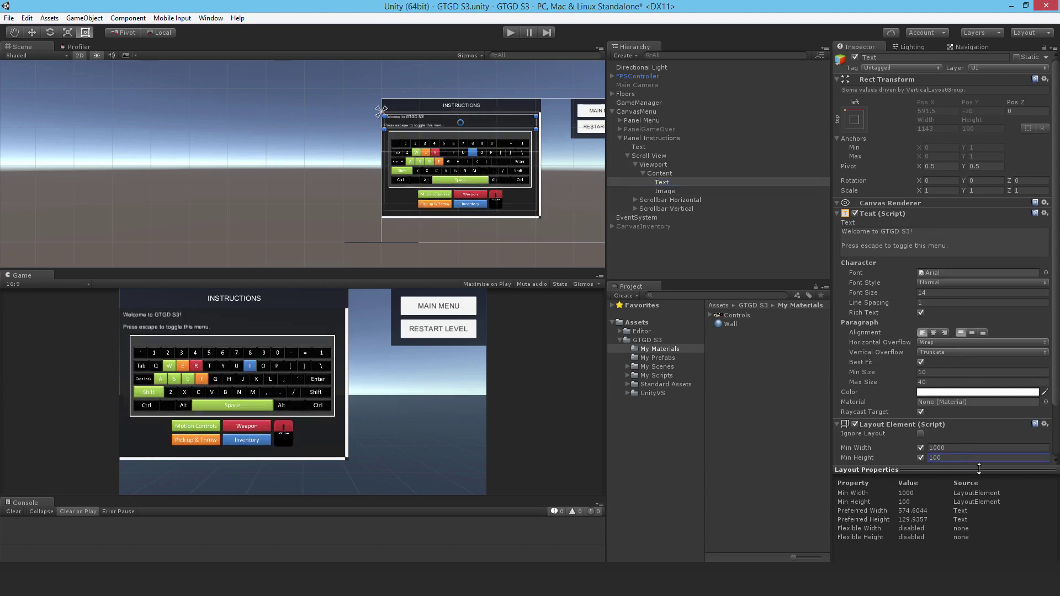
text(200)
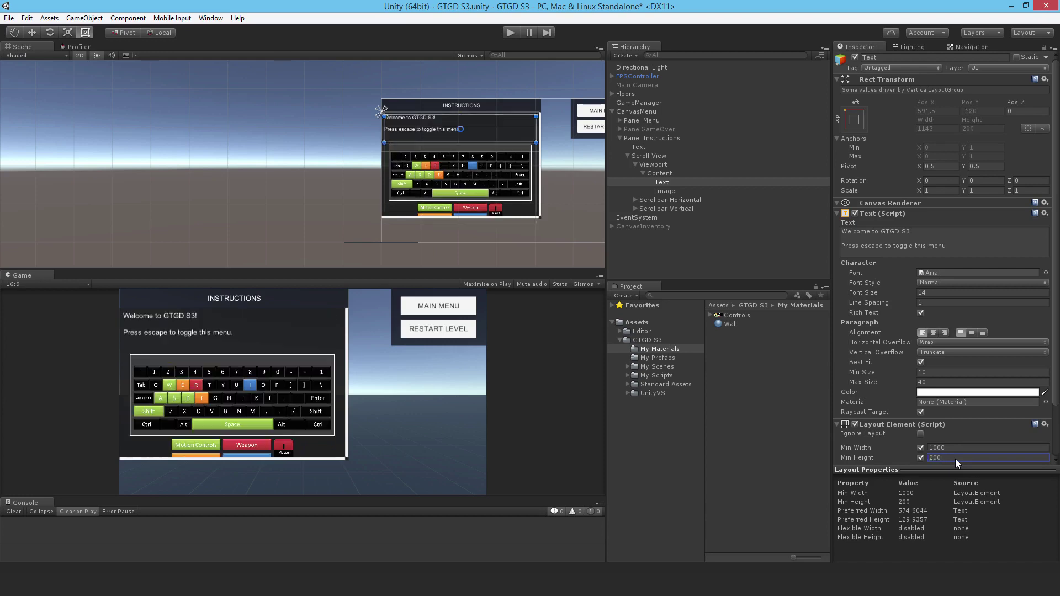
Check the keyboard Image and welcome Text objects, then deactivate CanvasMenu
click(670, 191)
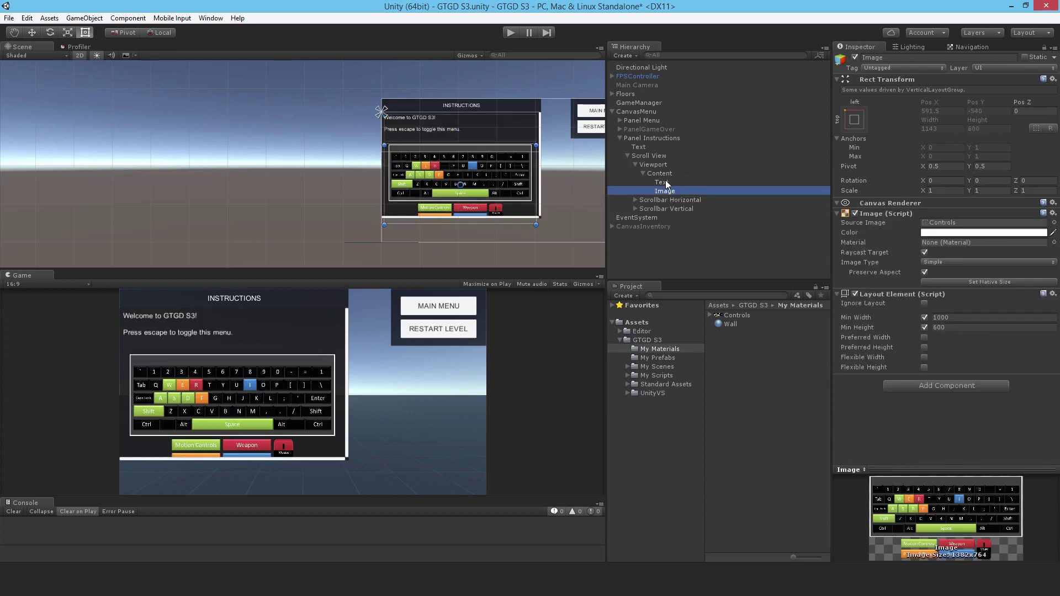
click(665, 183)
ctrl+click(665, 191)
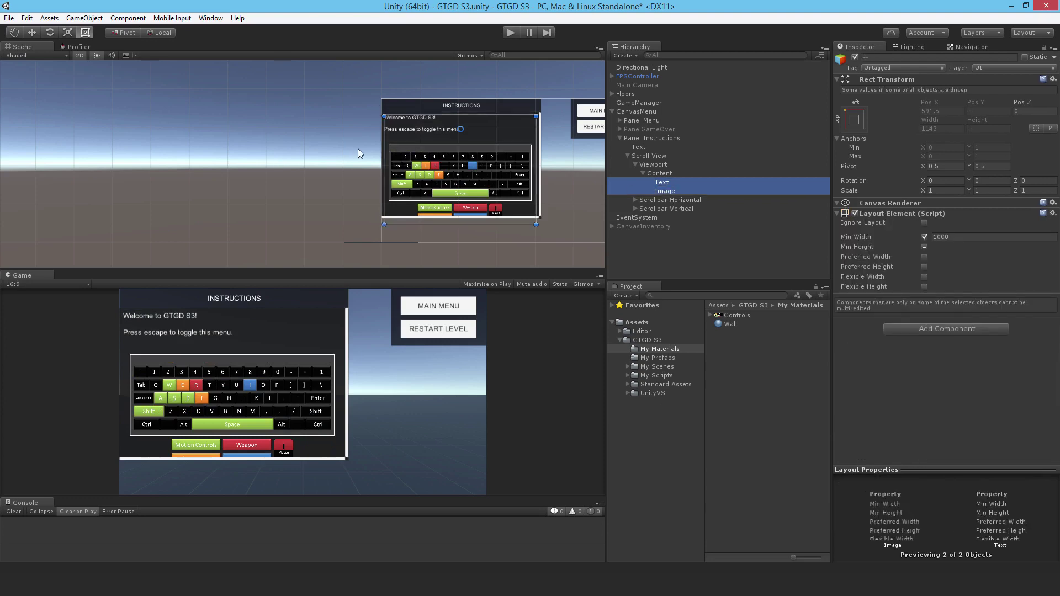
click(664, 191)
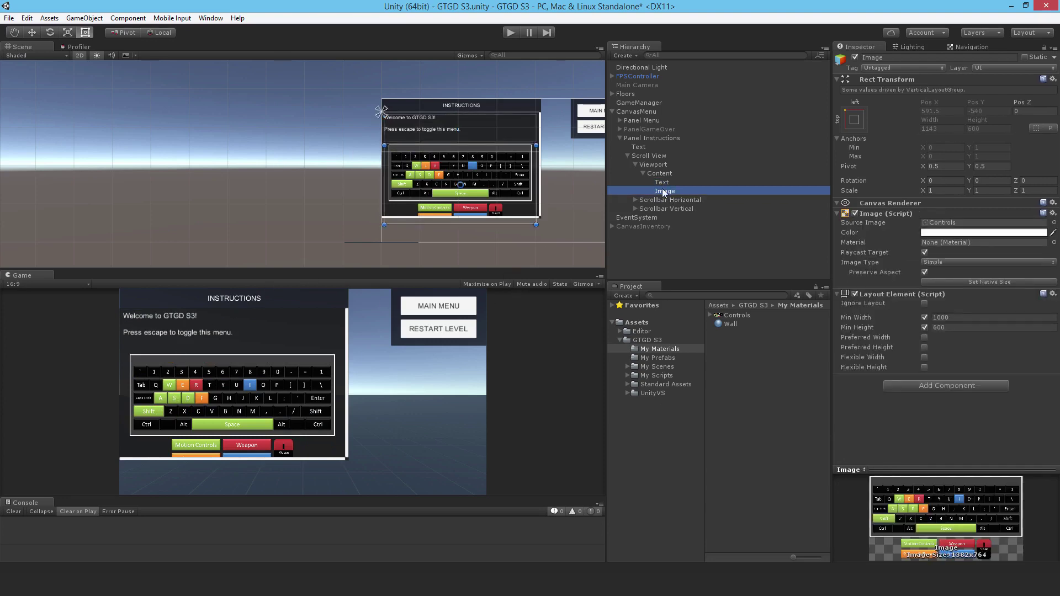
click(635, 113)
click(855, 57)
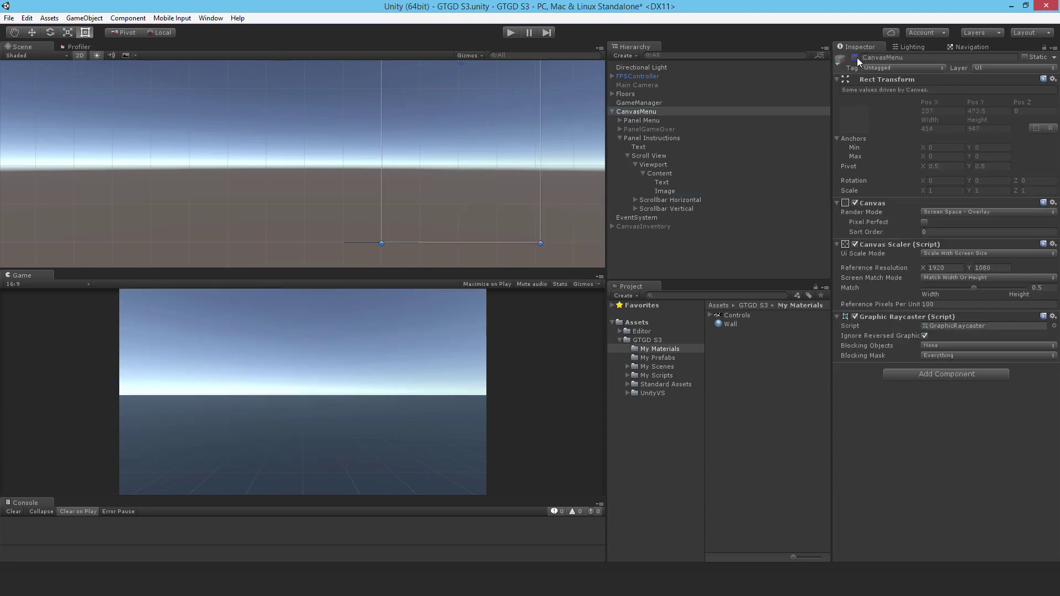
Play the game, show the instructions menu with Escape, scroll and drag its content, then stop
click(517, 32)
key(Escape)
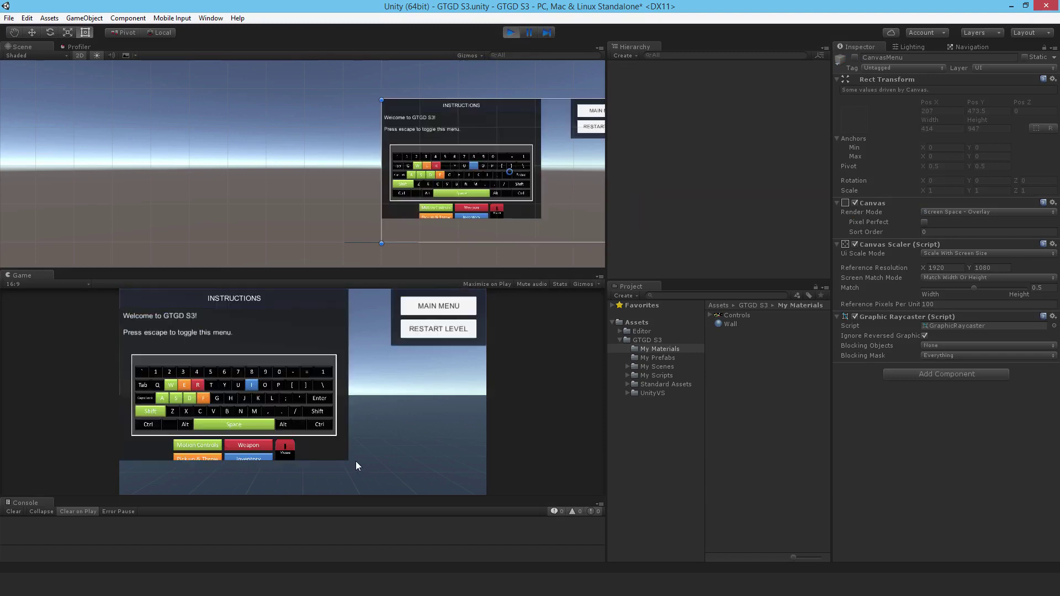
scroll(257, 379, down, 1)
drag(257, 378, 263, 343)
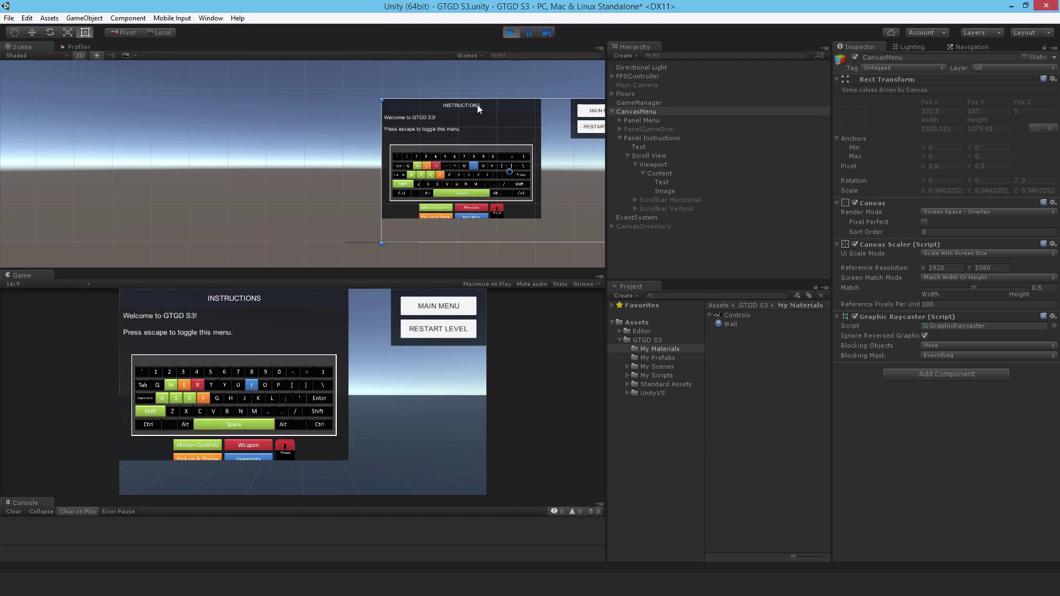
click(511, 33)
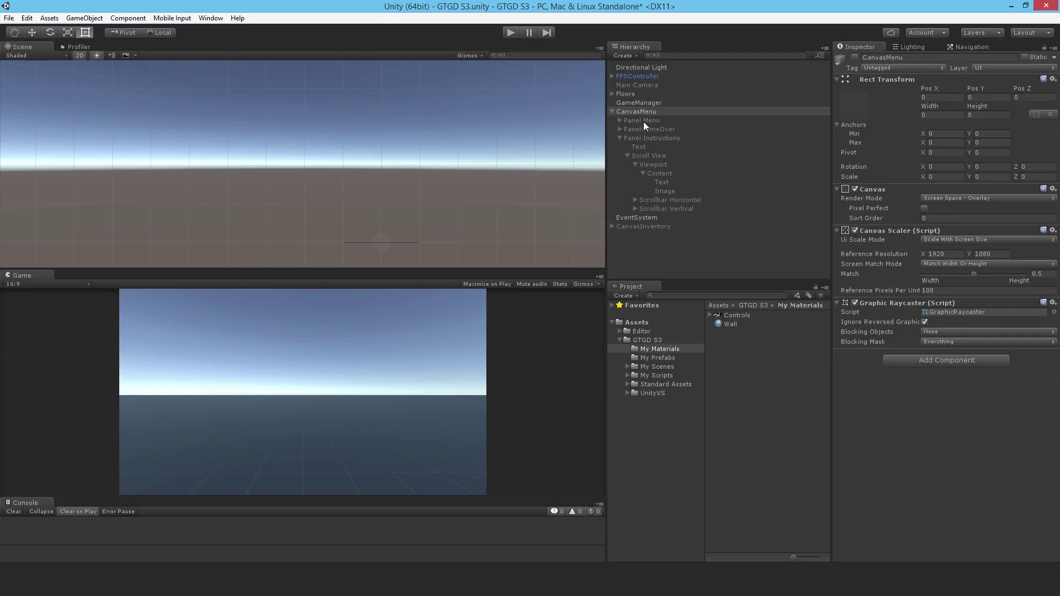
Reactivate CanvasMenu and give Content a Content Size Fitter with Vertical Fit set to Preferred Size
click(855, 57)
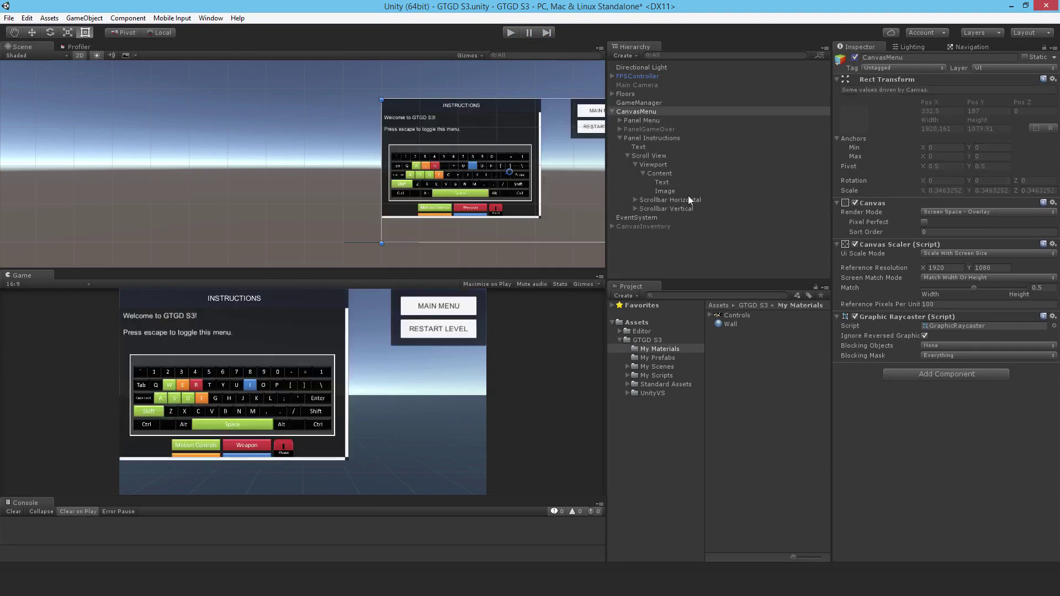
click(657, 174)
click(920, 286)
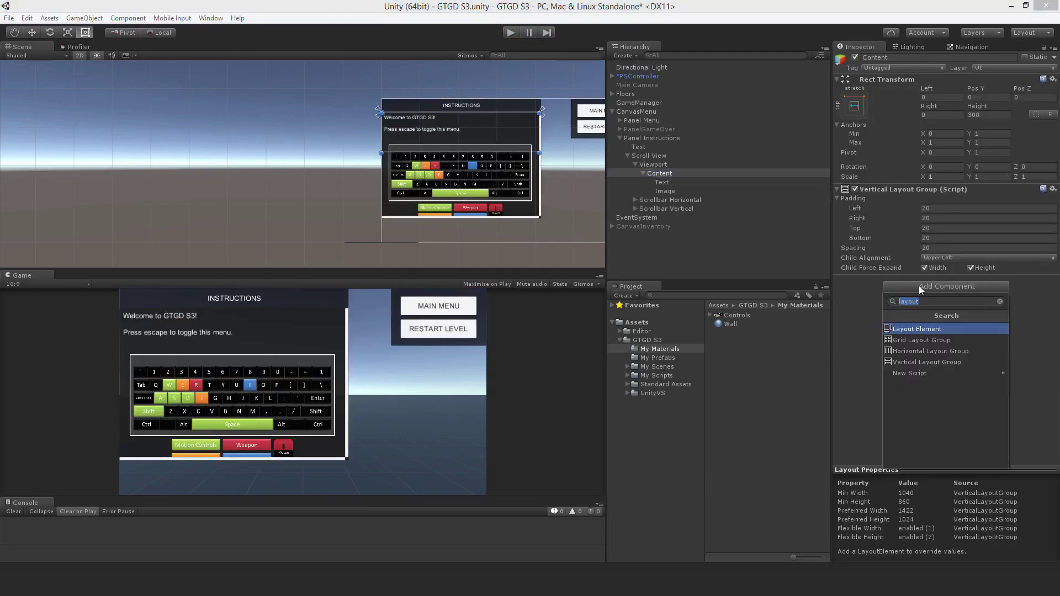
text(content)
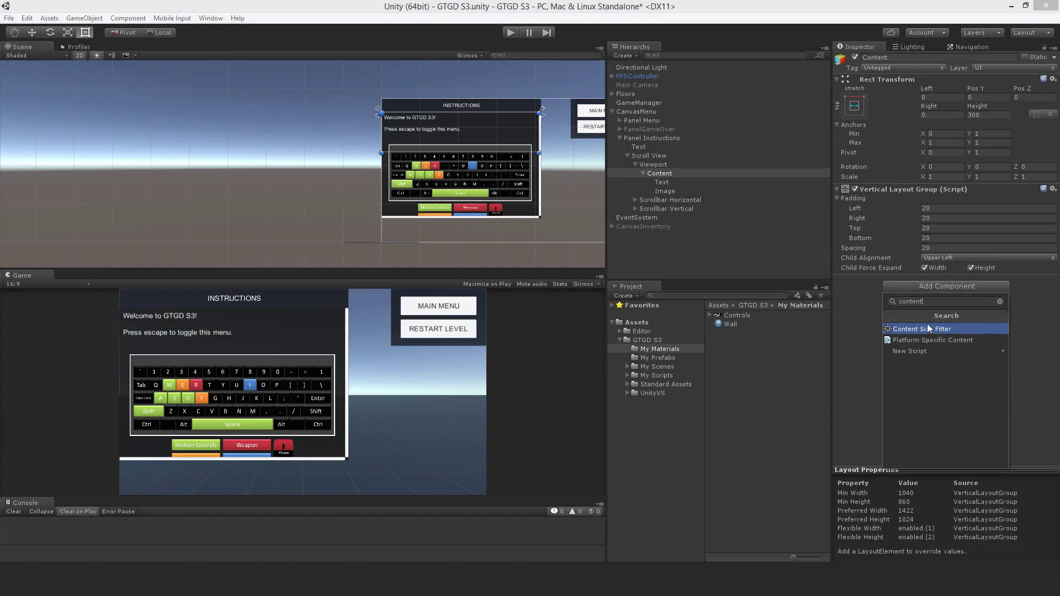
click(929, 330)
click(926, 299)
click(943, 336)
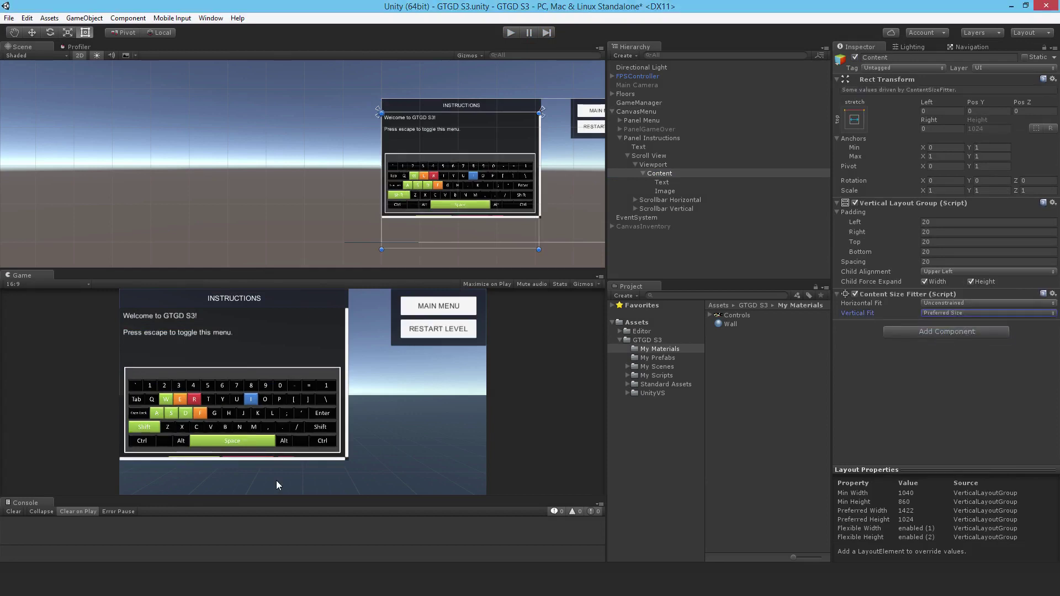
click(672, 192)
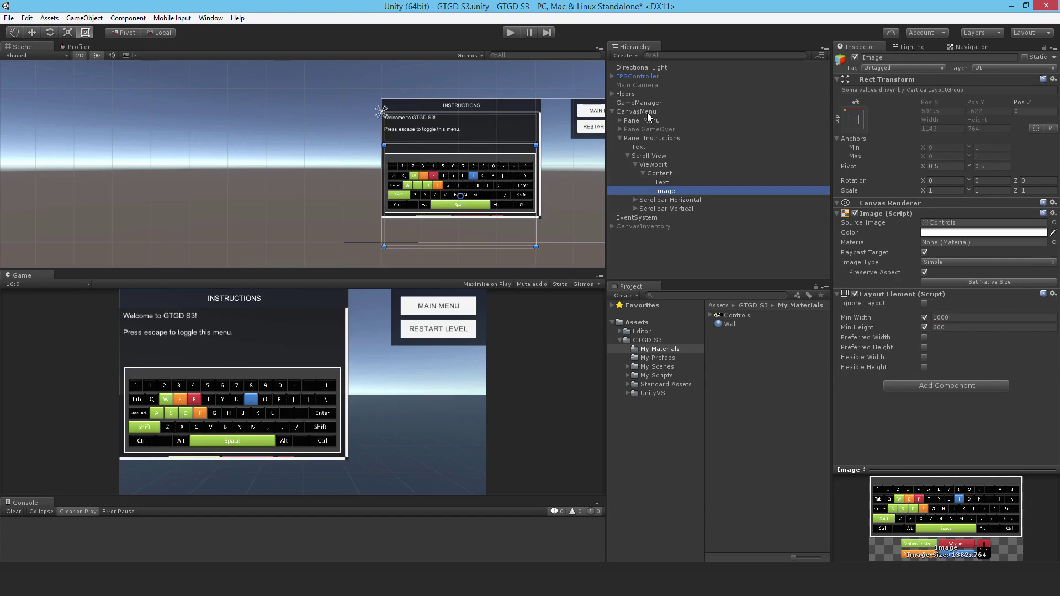
Set the welcome Text's Layout Element Min Height to 150
click(663, 183)
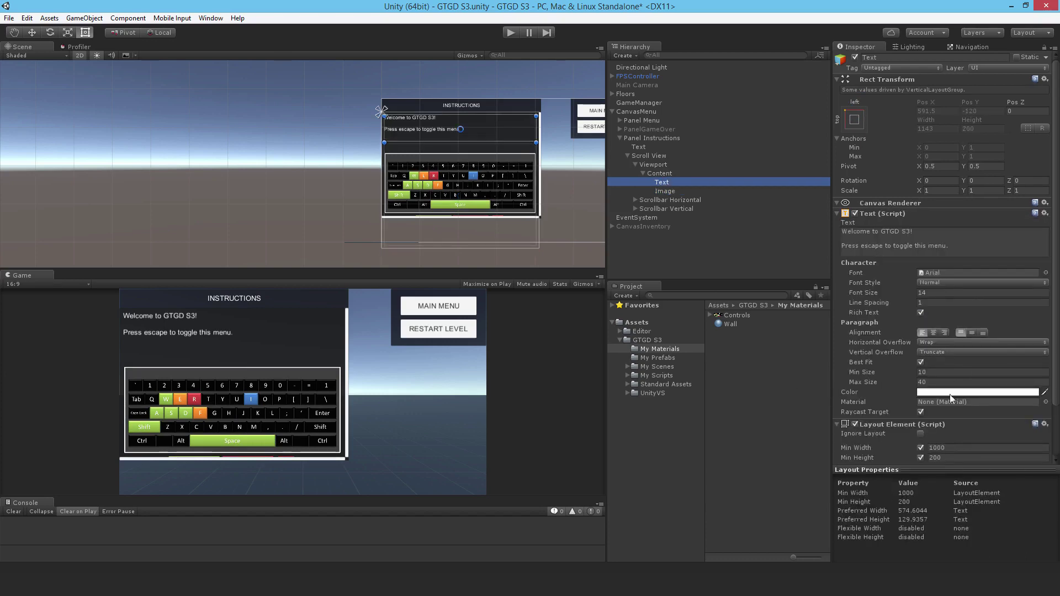
click(946, 454)
text(150)
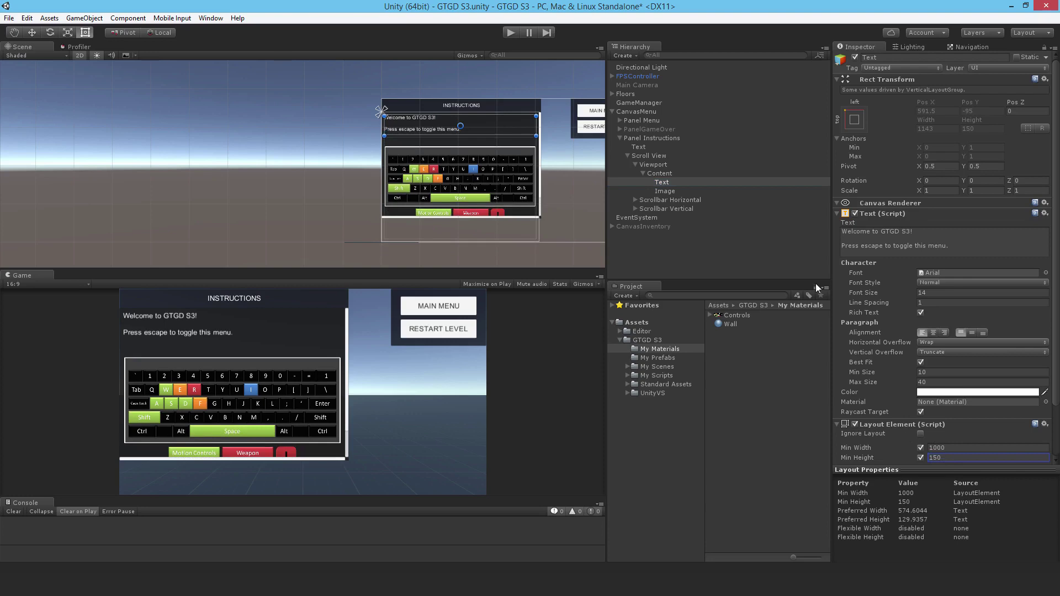
click(661, 182)
Reduce the keyboard Image's minimum height to 500, then select CanvasMenu
click(661, 191)
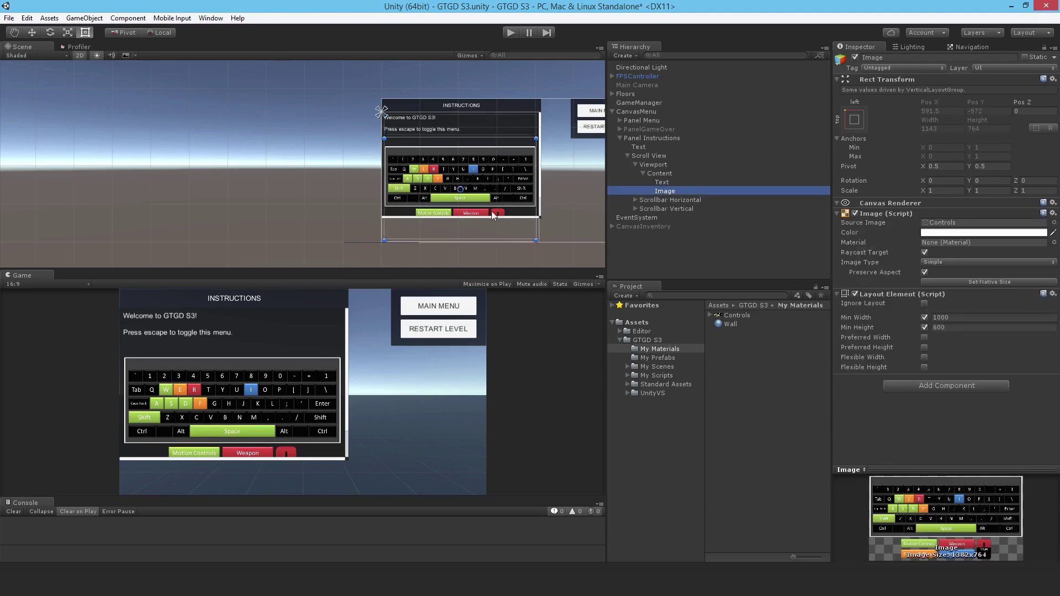
click(962, 327)
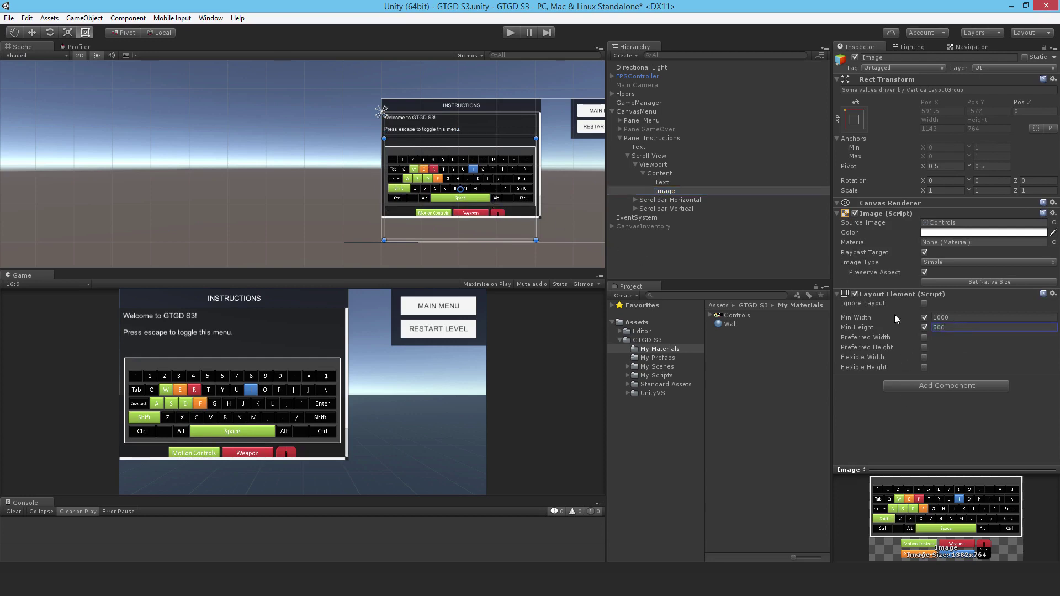
click(637, 111)
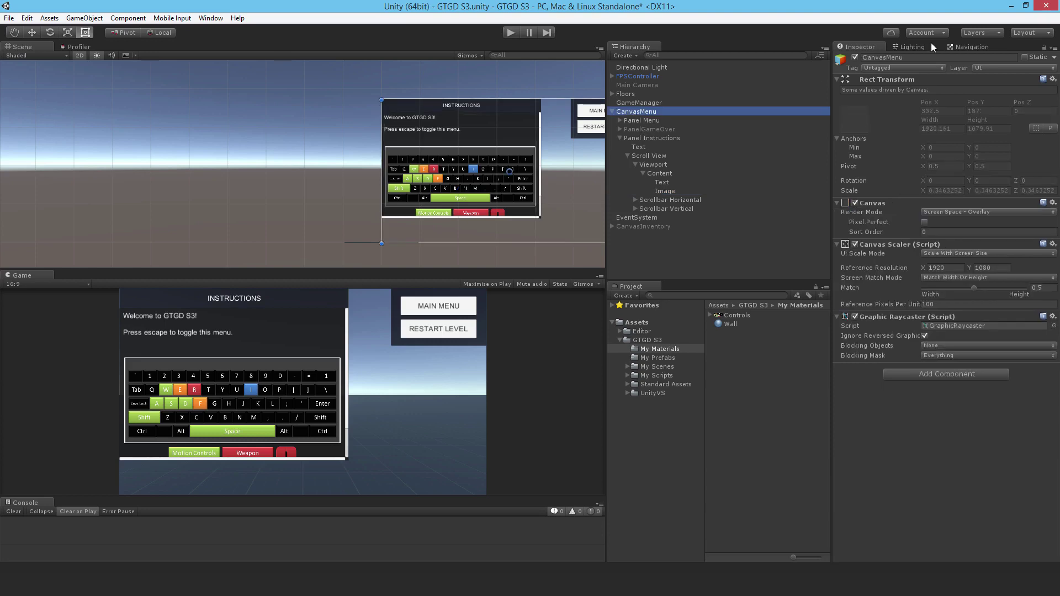
Deactivate CanvasMenu, then play and scroll and drag the Instructions panel to reveal Pick up & Throw and Inventory
click(854, 58)
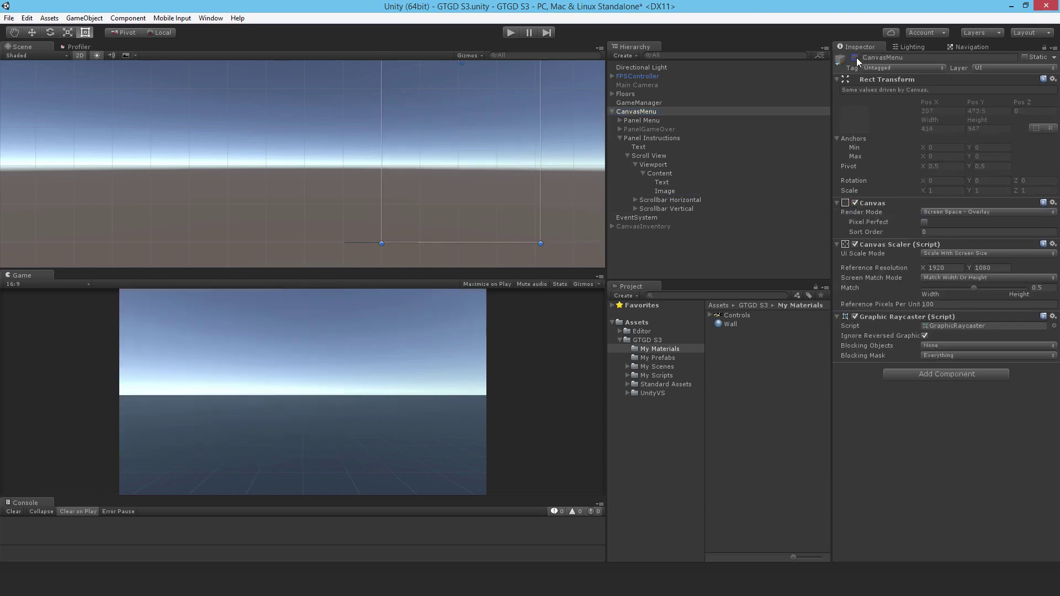
click(699, 266)
click(509, 33)
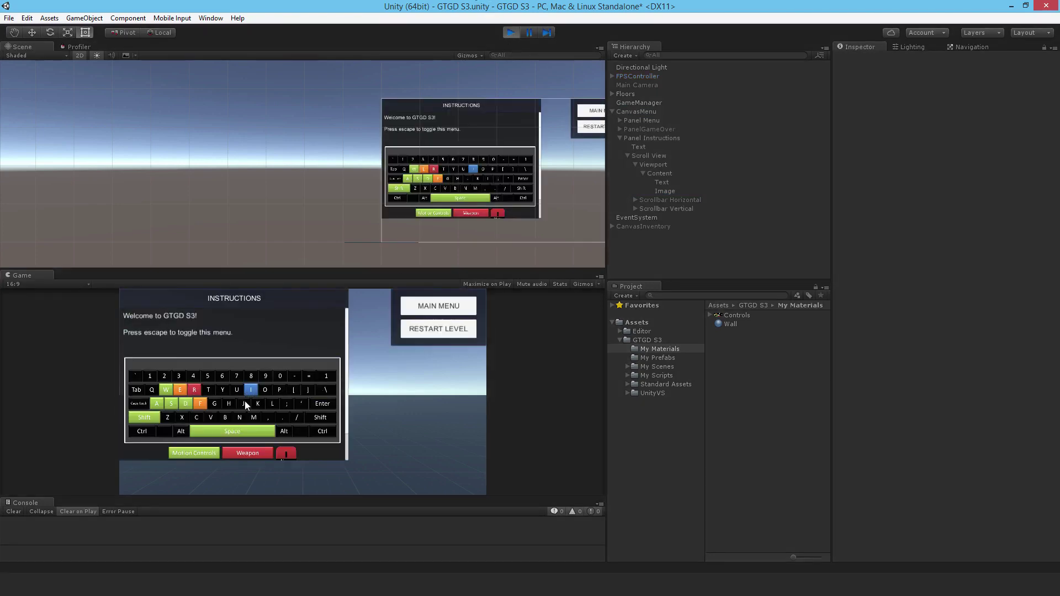
scroll(247, 389, down, 3)
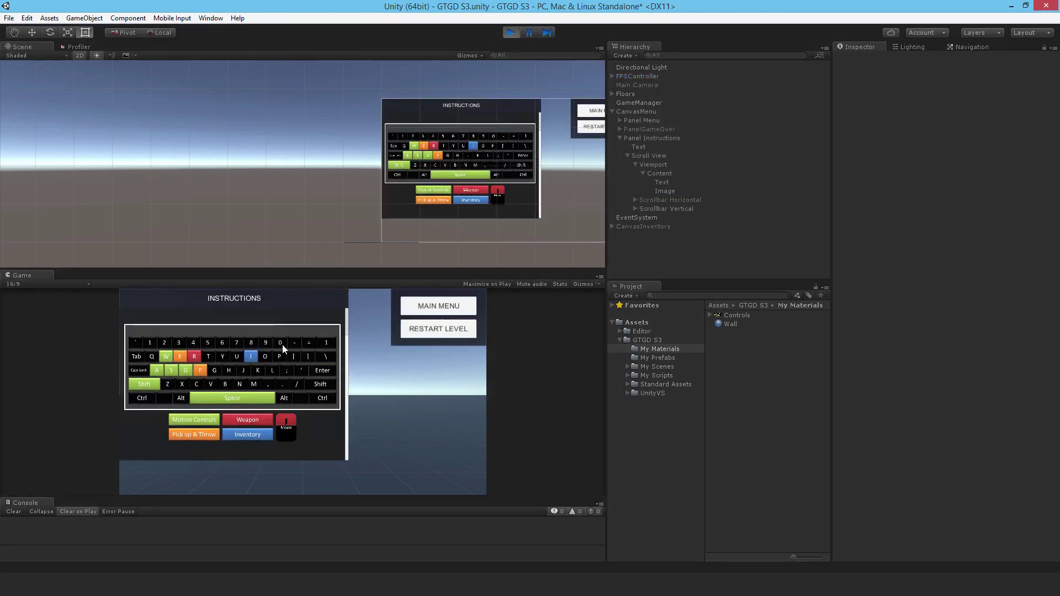
scroll(265, 420, up, 3)
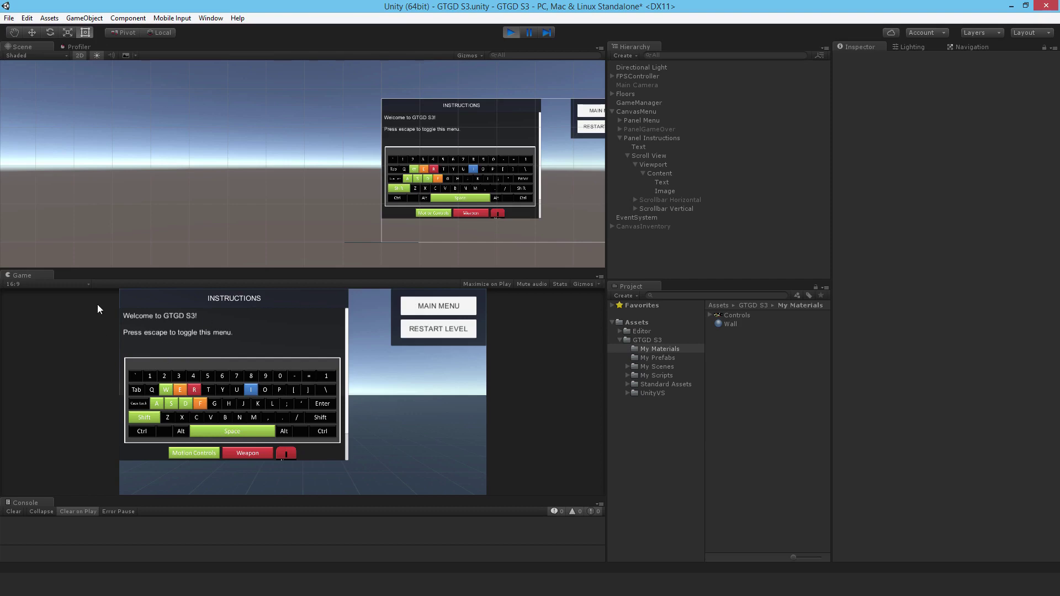
drag(272, 406, 233, 412)
drag(233, 424, 226, 387)
Stop play and attach the TestGameOver script from My Scripts/General Scripts to GameManager
click(512, 32)
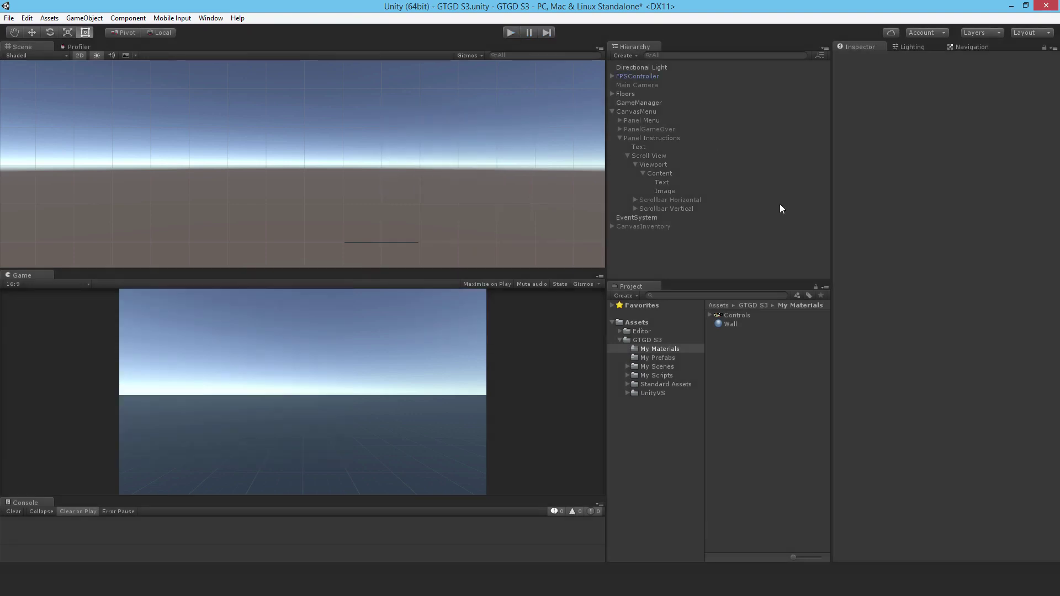
click(637, 103)
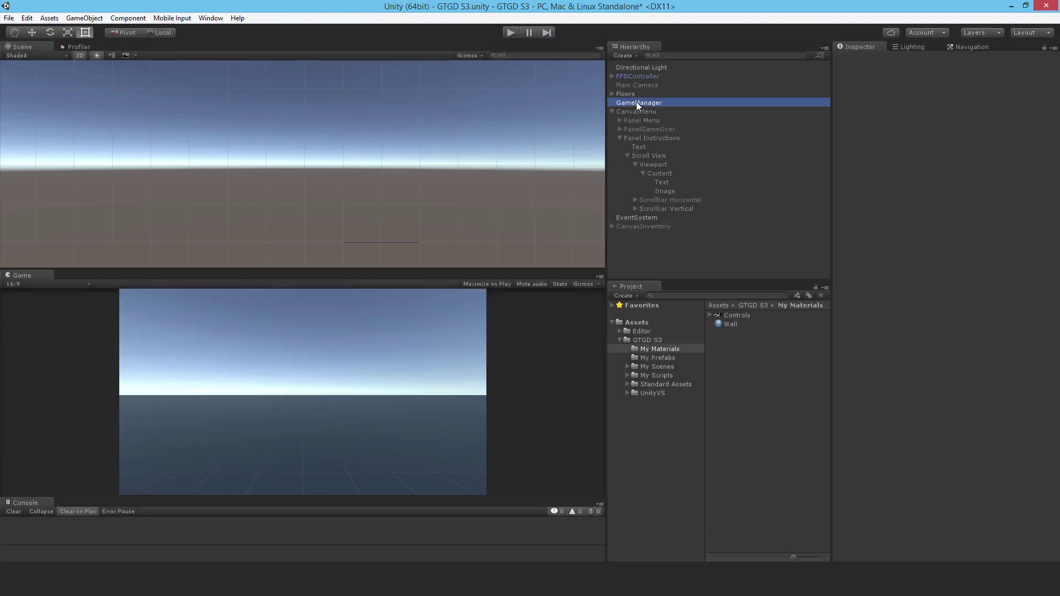
click(657, 366)
click(655, 376)
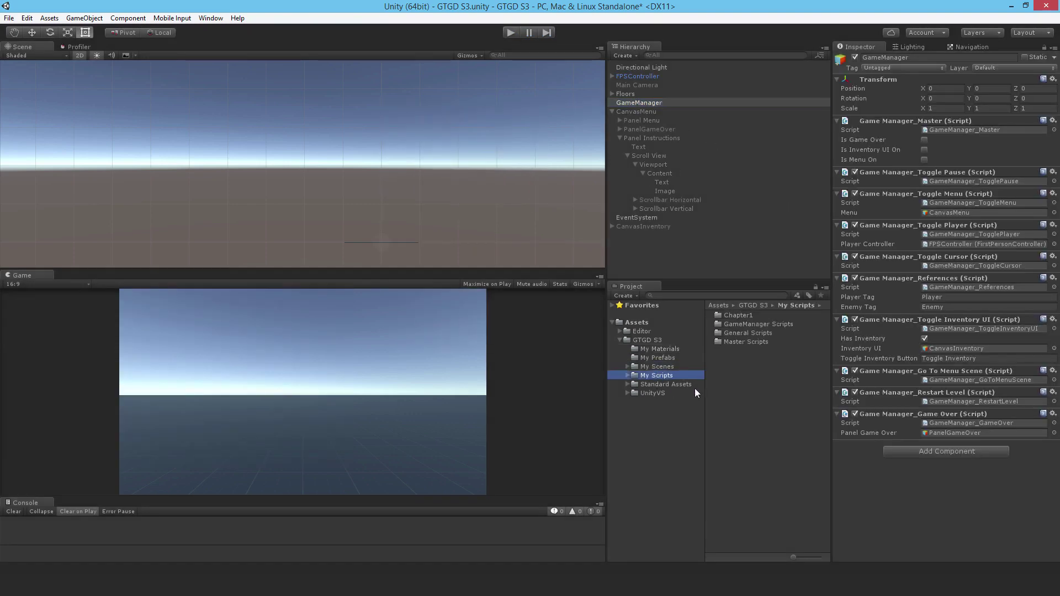
click(740, 330)
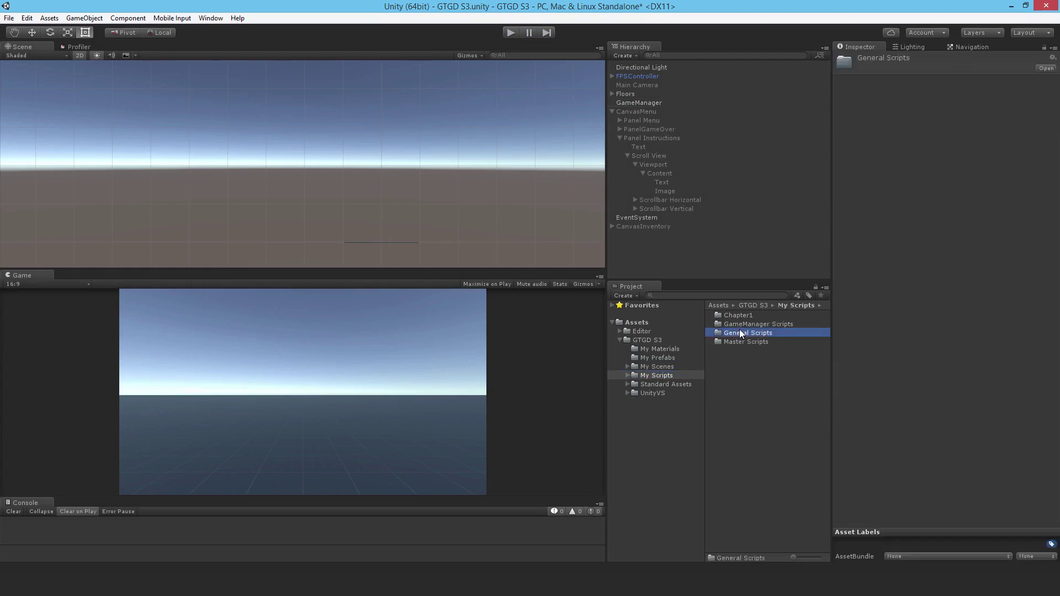
double_click(740, 330)
click(624, 105)
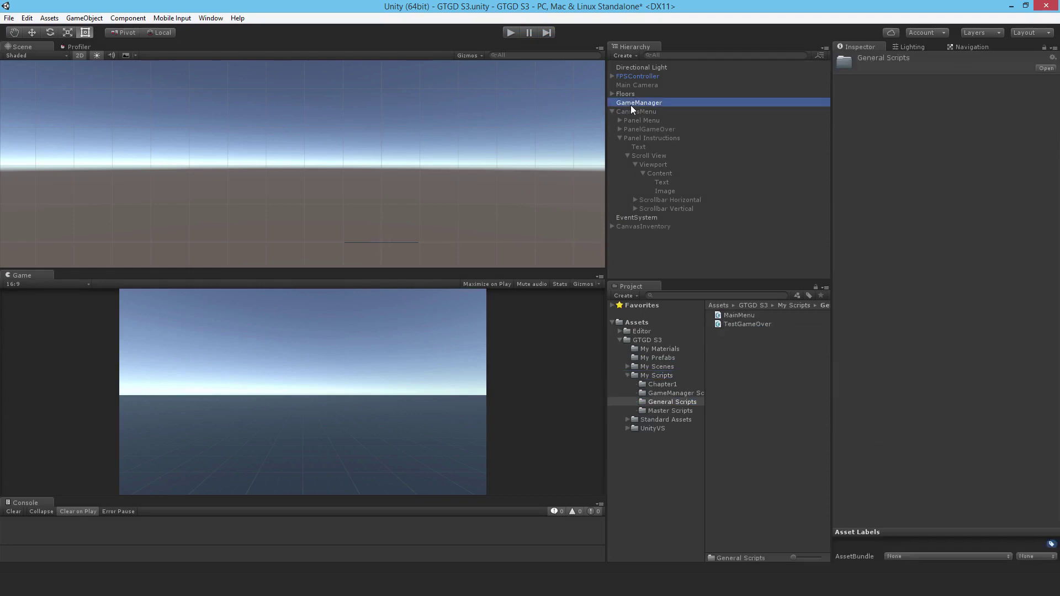
drag(760, 324, 897, 501)
Run the game, close the instructions menu with Escape and trigger game over with O
click(511, 32)
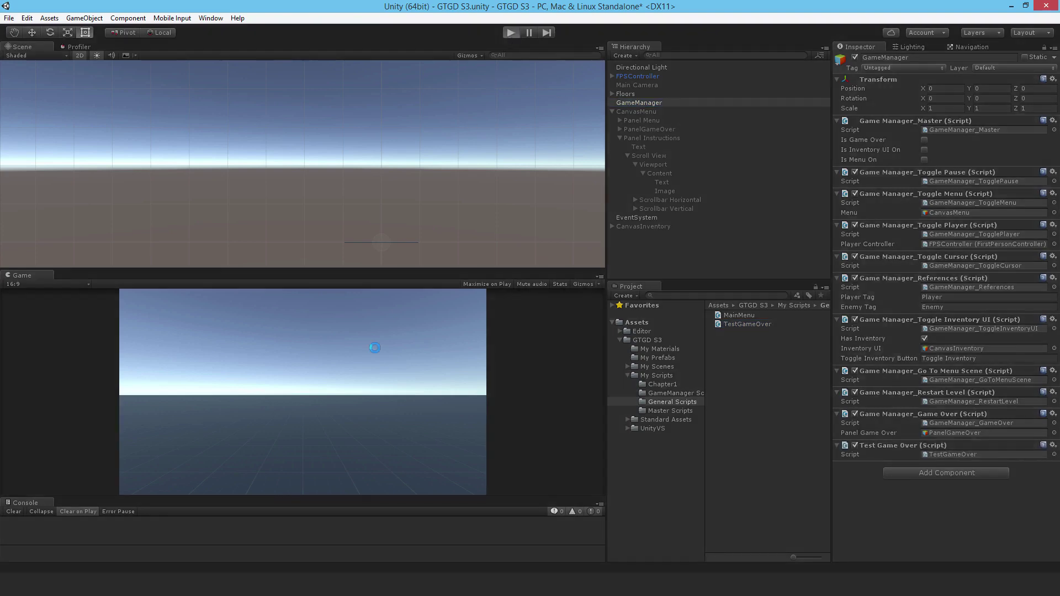
key(Escape)
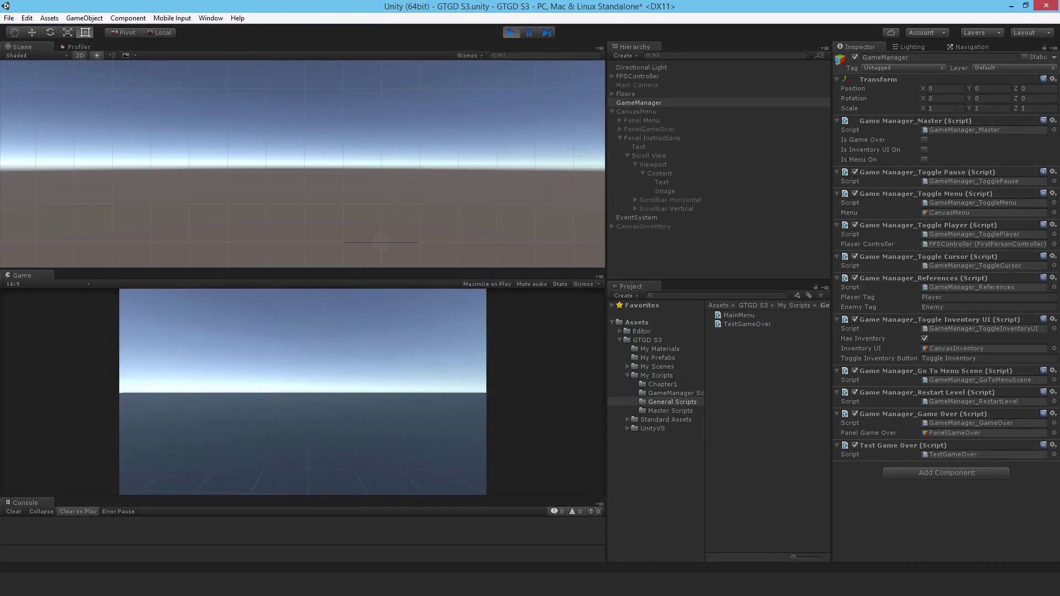
key(o)
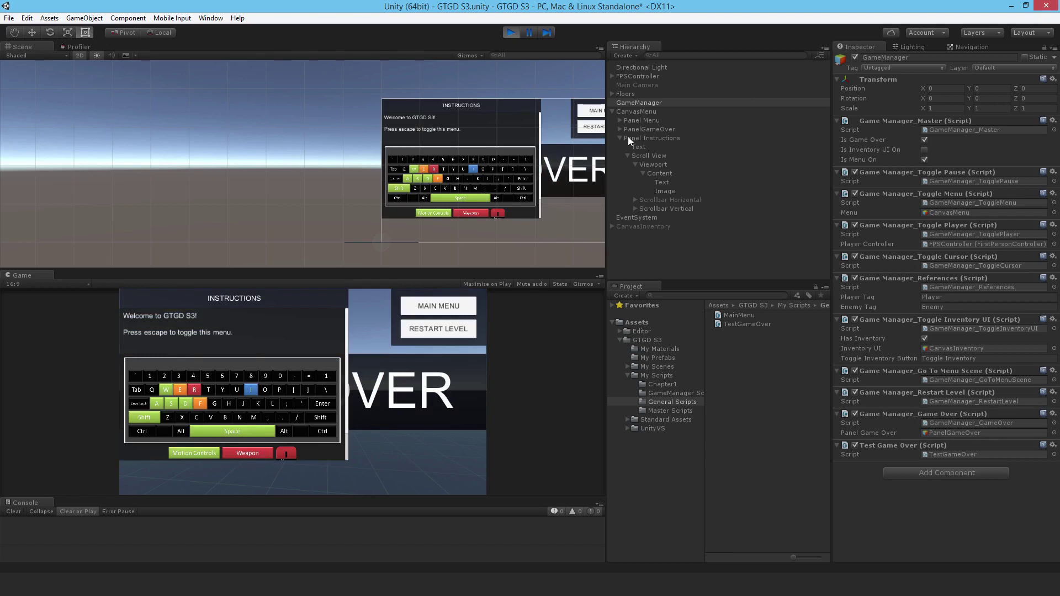
Stop play and move PanelGameOver below Panel Instructions in the Hierarchy
click(701, 253)
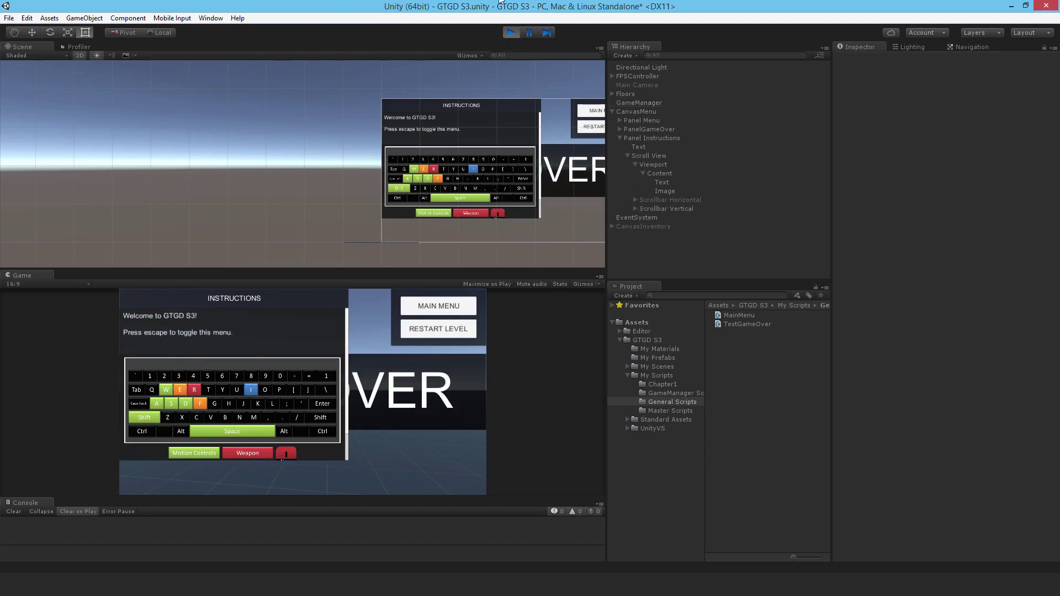
click(512, 32)
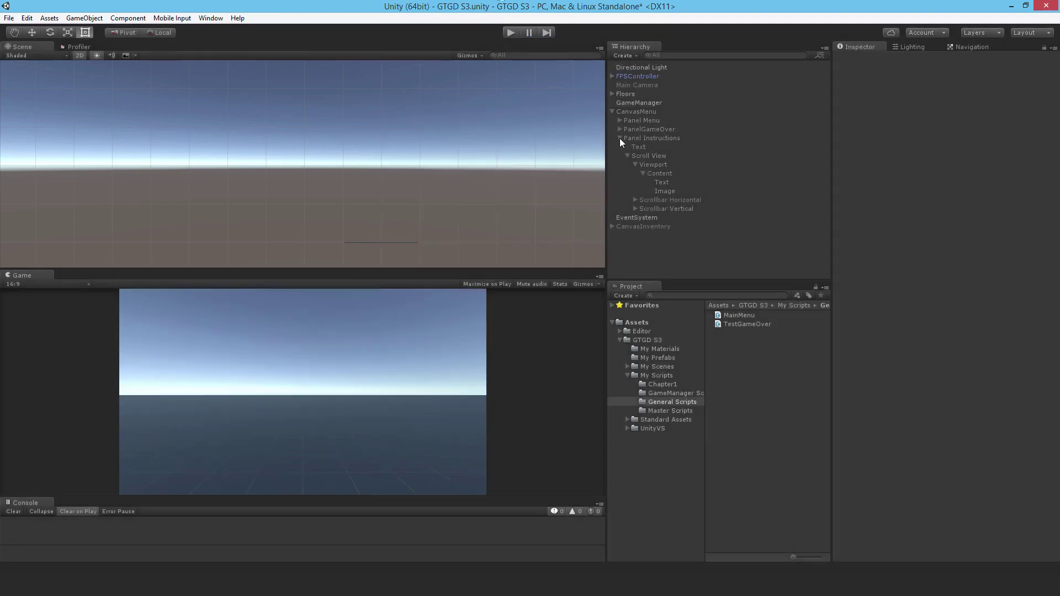
click(620, 138)
drag(636, 129, 637, 146)
click(646, 194)
Retest in play mode: Escape to close the instructions, then O to trigger game over
click(512, 32)
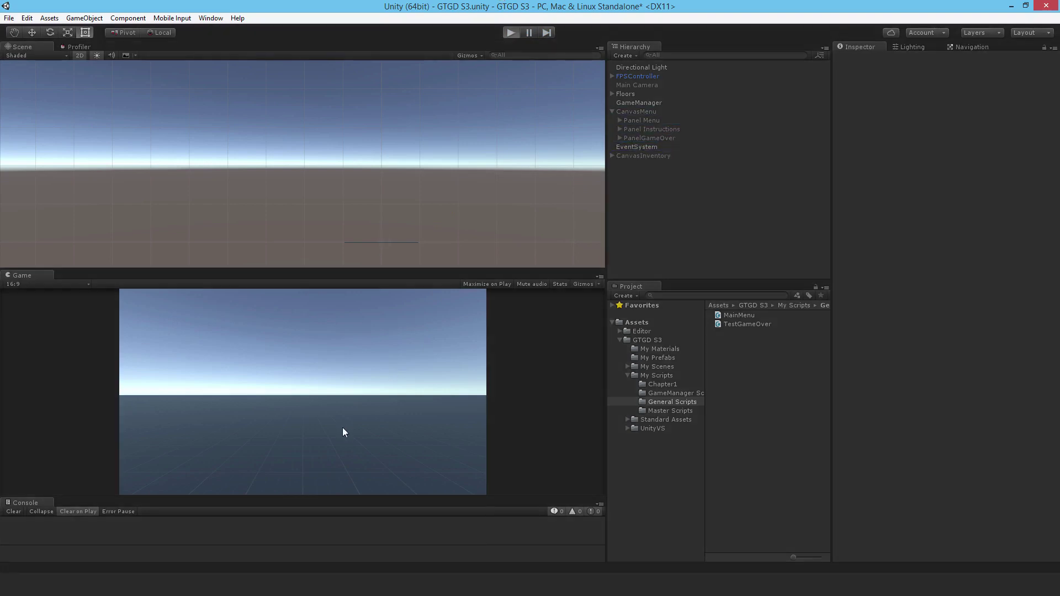
key(Escape)
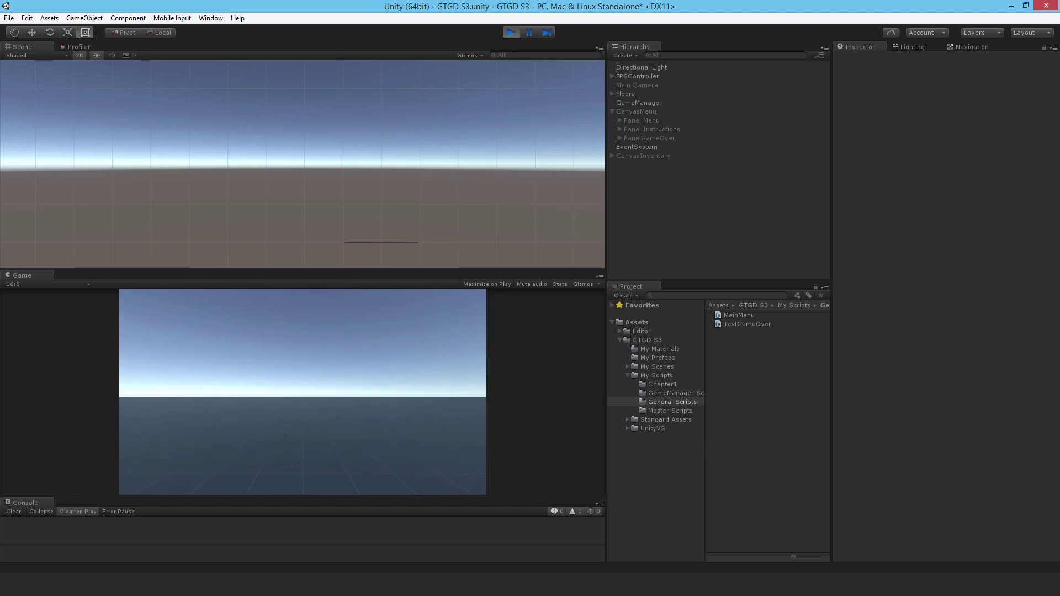
key(o)
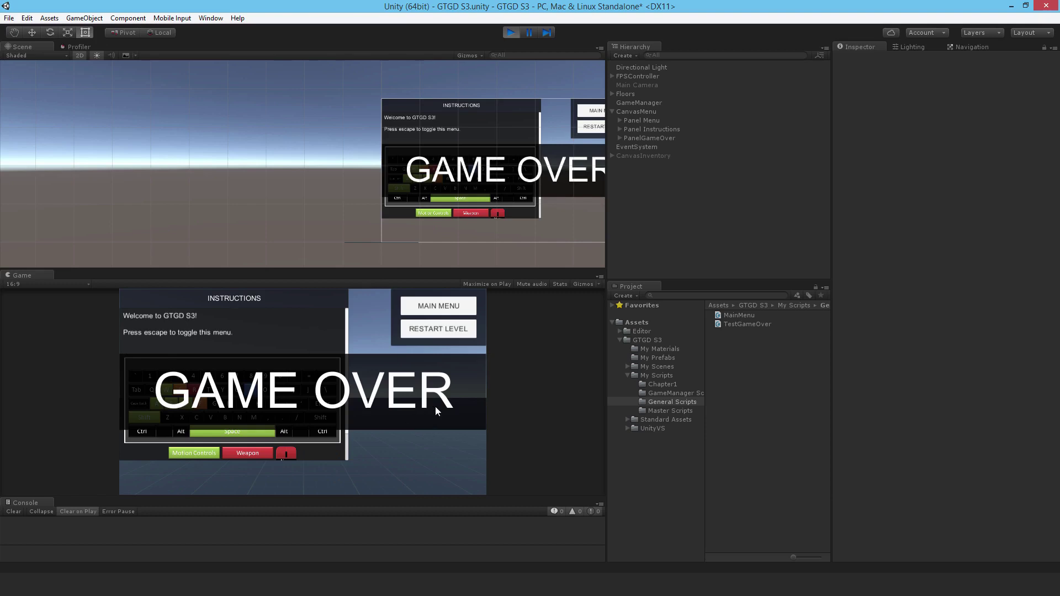
Exit play mode, select GameManager and collapse CanvasMenu's child panels in the Hierarchy
click(509, 36)
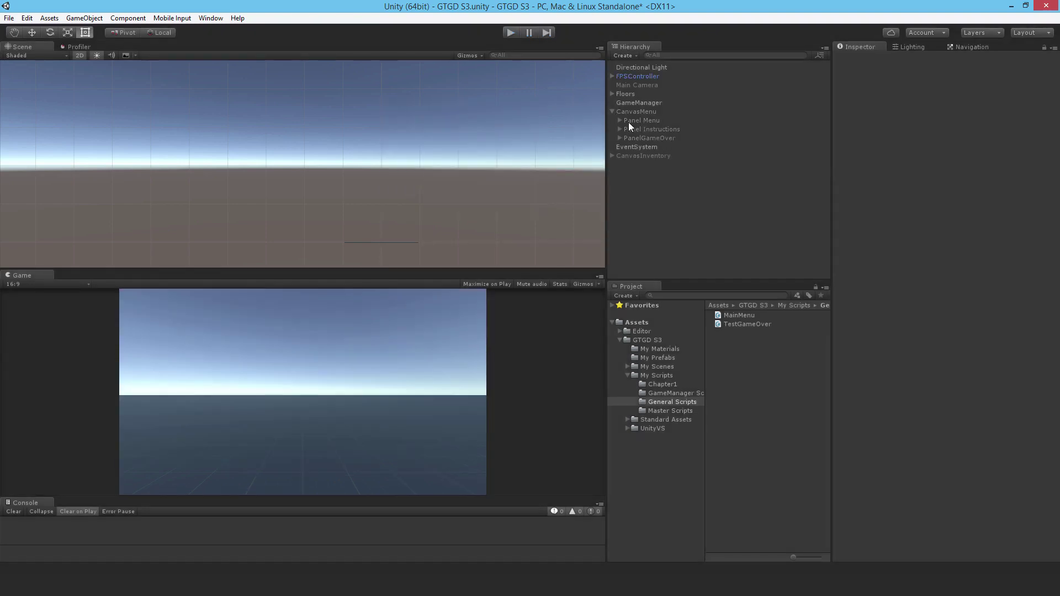
click(628, 103)
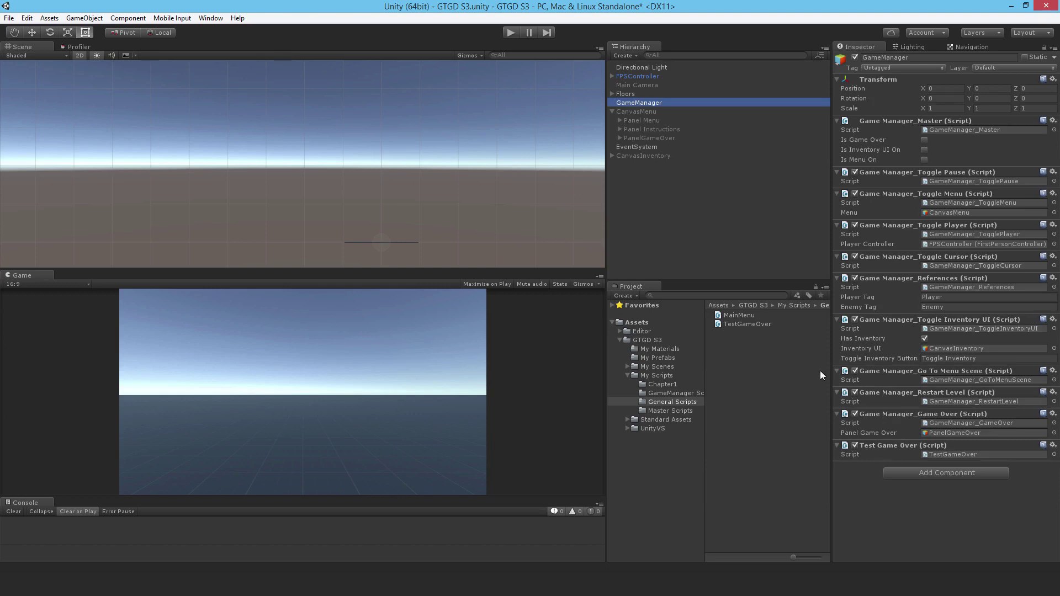
click(612, 112)
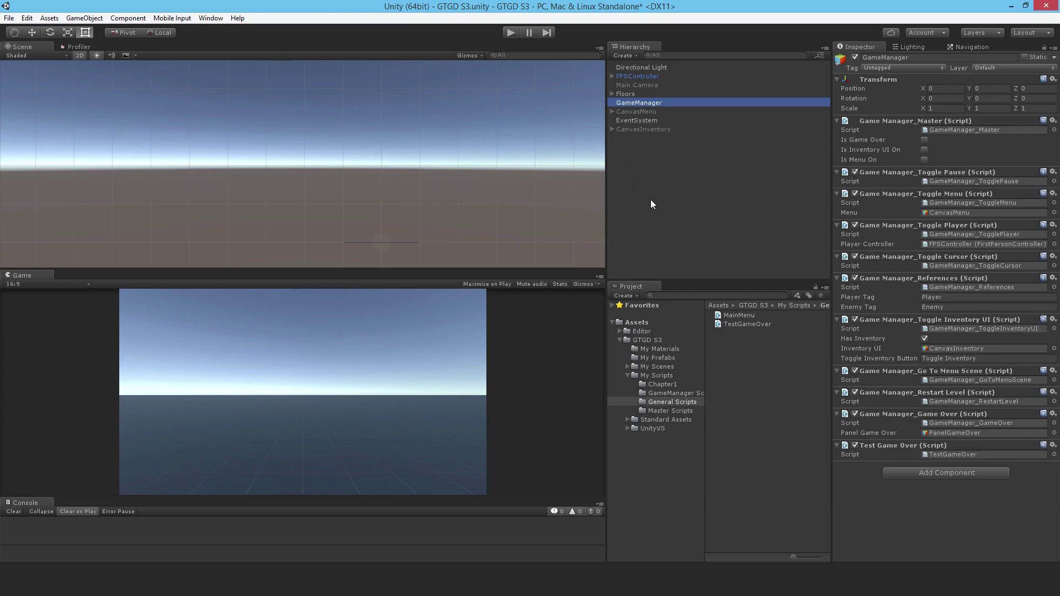